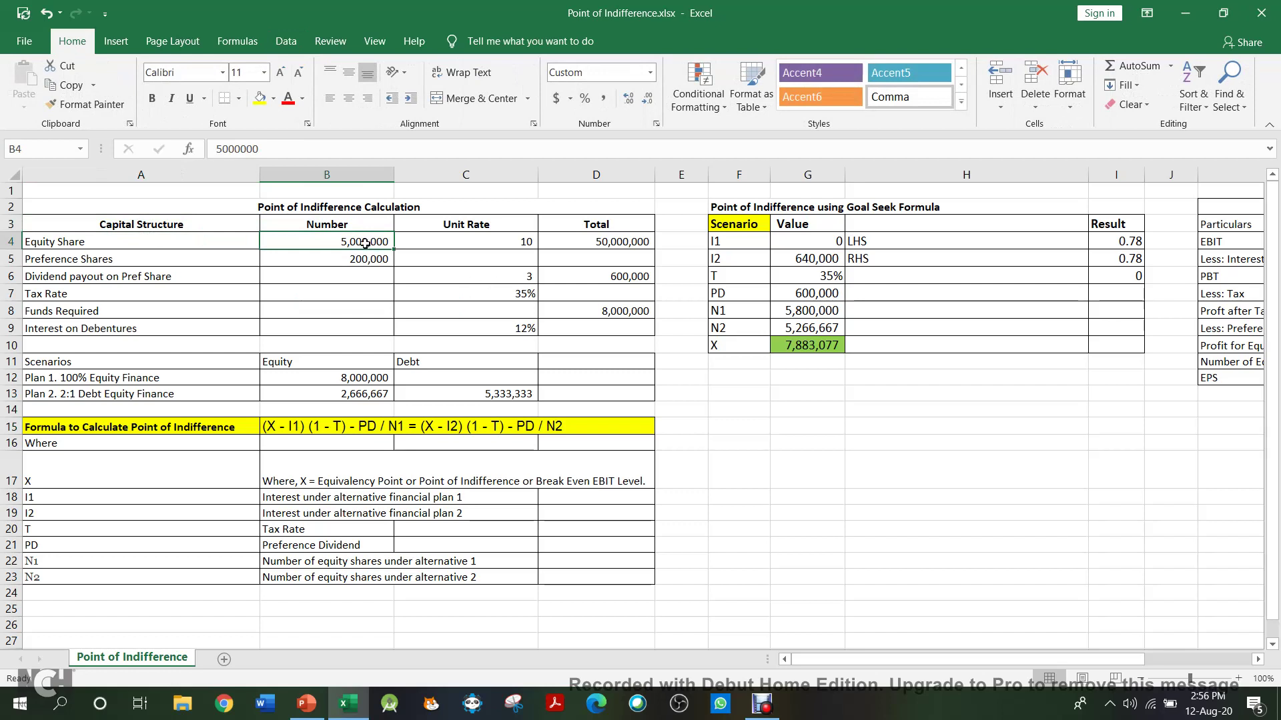
# Examine the capital structure inputs in rows 4 to 9, covering shares, preference dividend, tax rate, funds required and debenture interest
pyautogui.click(585, 243)
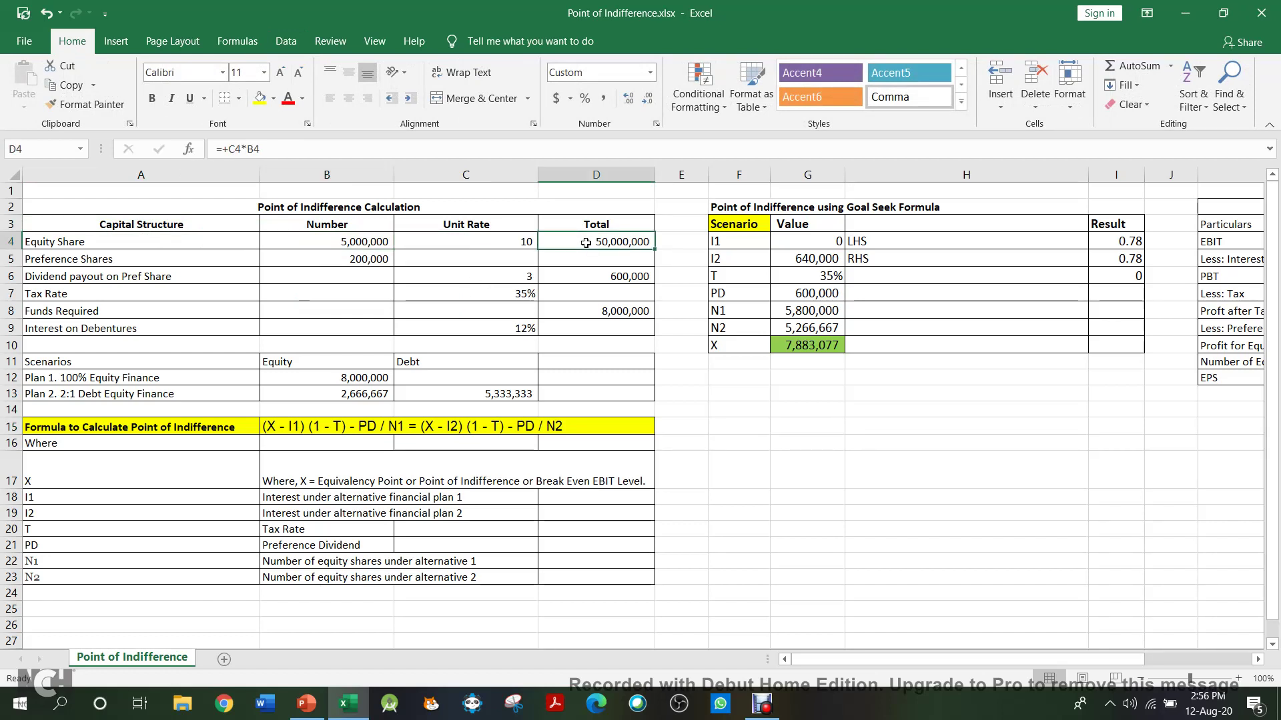
pyautogui.click(358, 242)
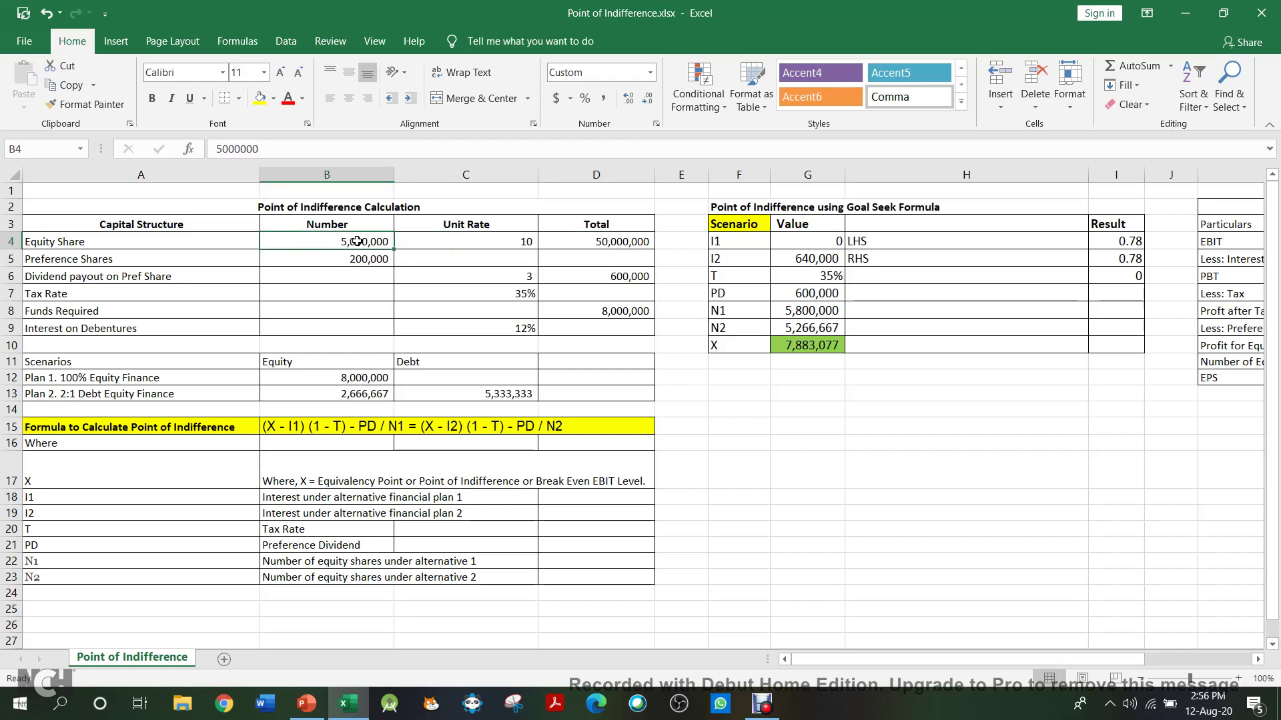
pyautogui.click(473, 239)
pyautogui.click(352, 261)
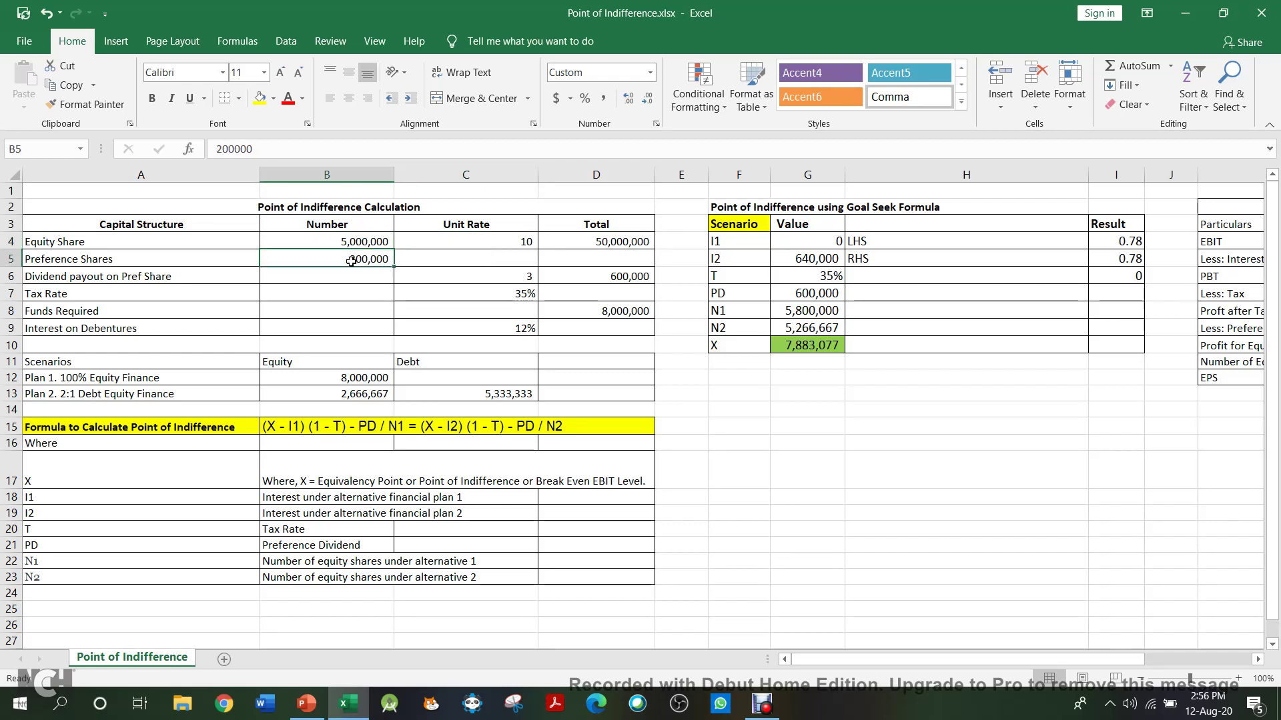
pyautogui.click(497, 270)
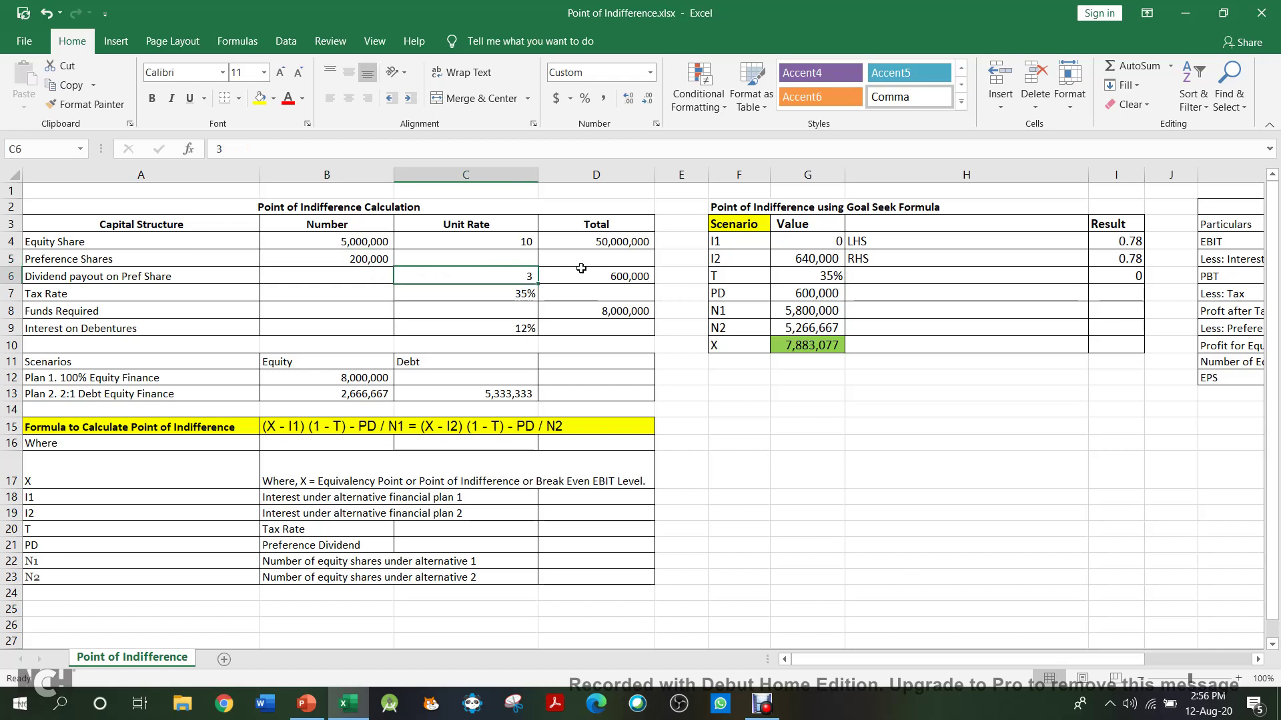
pyautogui.click(590, 277)
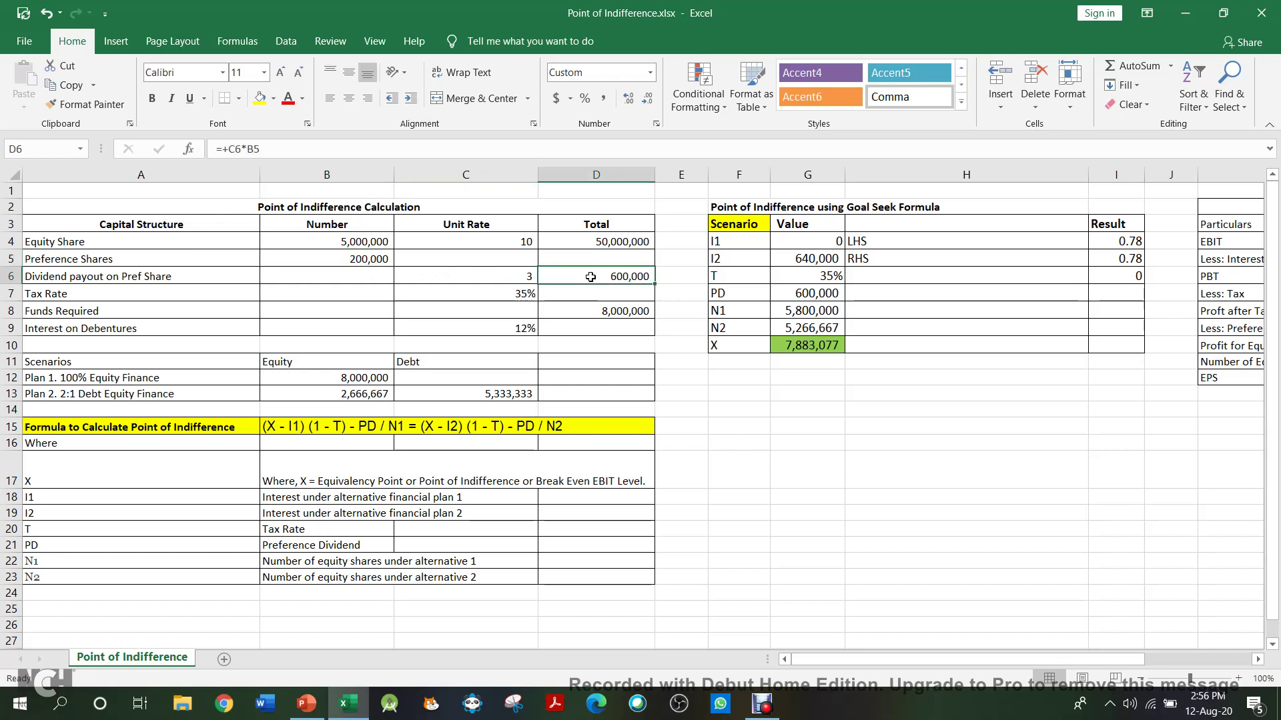
pyautogui.click(519, 293)
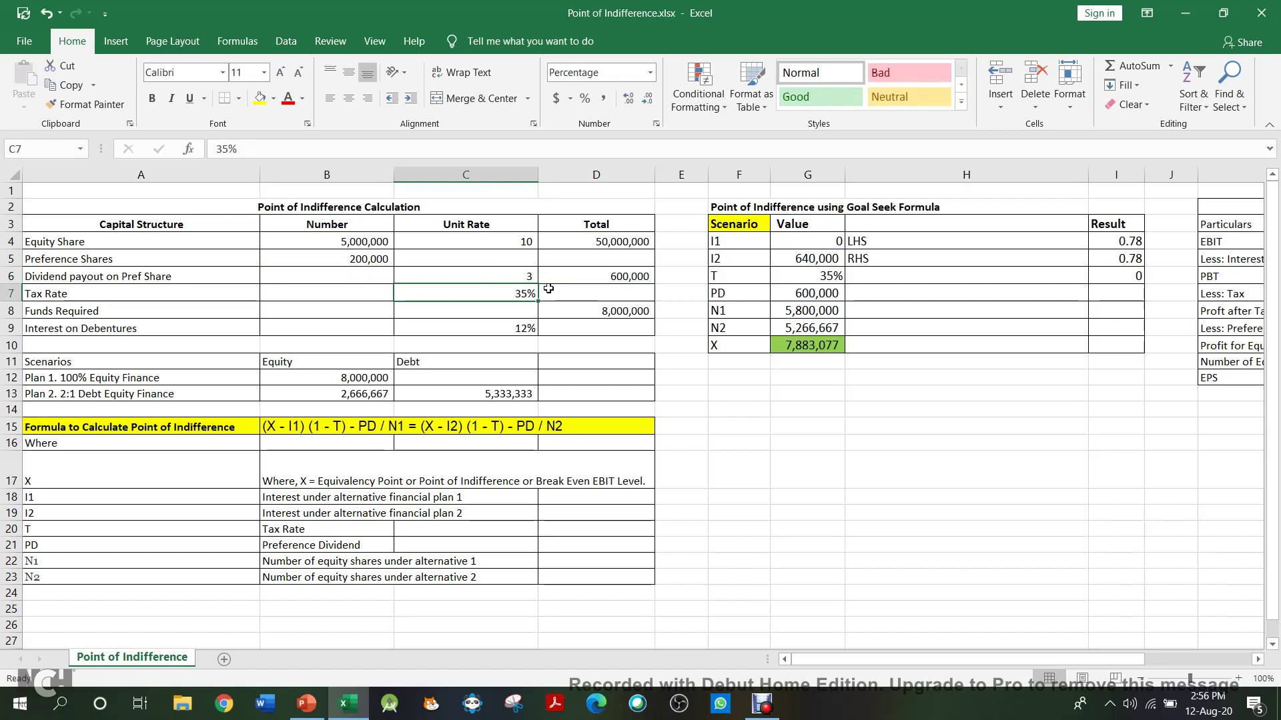
pyautogui.click(555, 310)
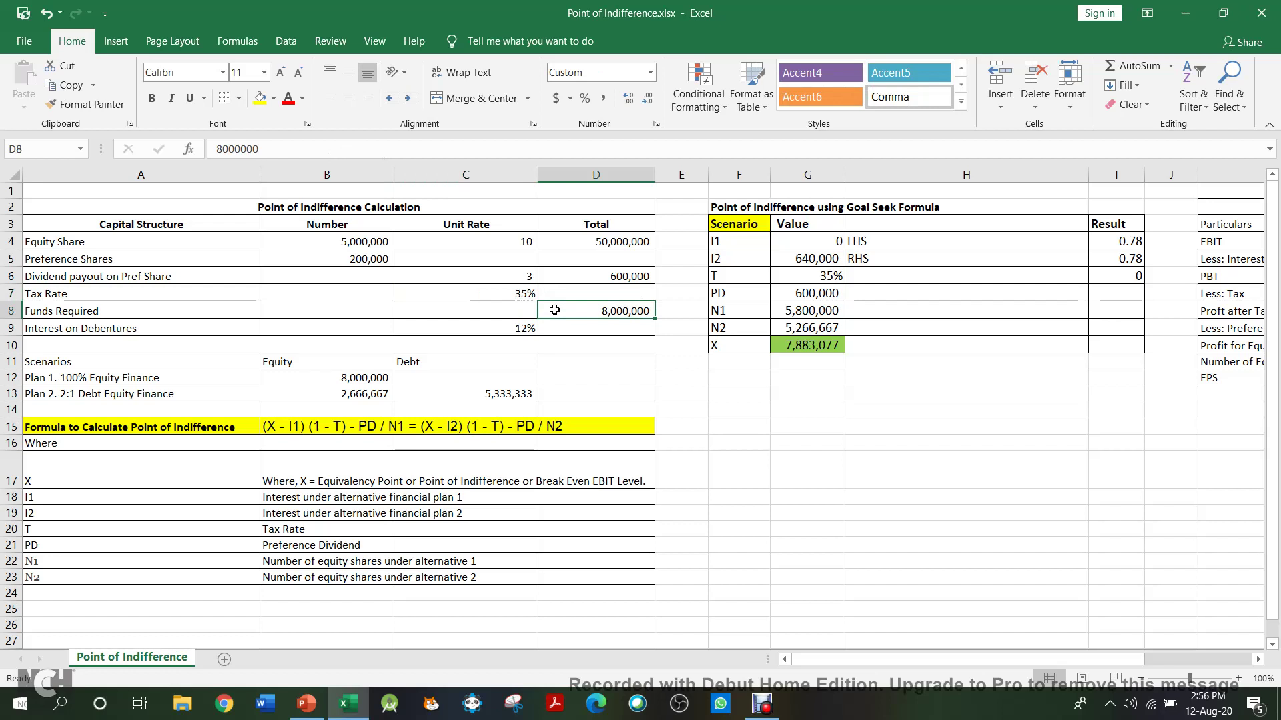
pyautogui.click(500, 331)
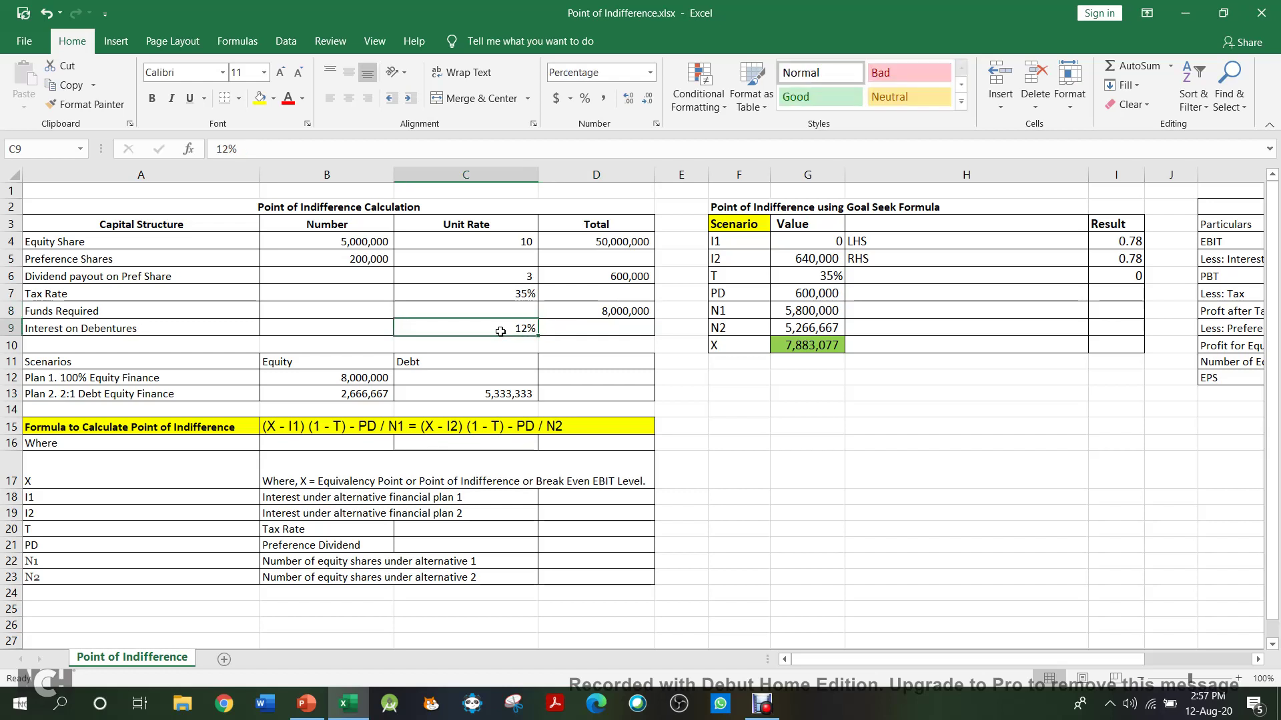
# Examine the equity and debt amounts of the two financing plans and the point of indifference formula in B15
pyautogui.click(217, 360)
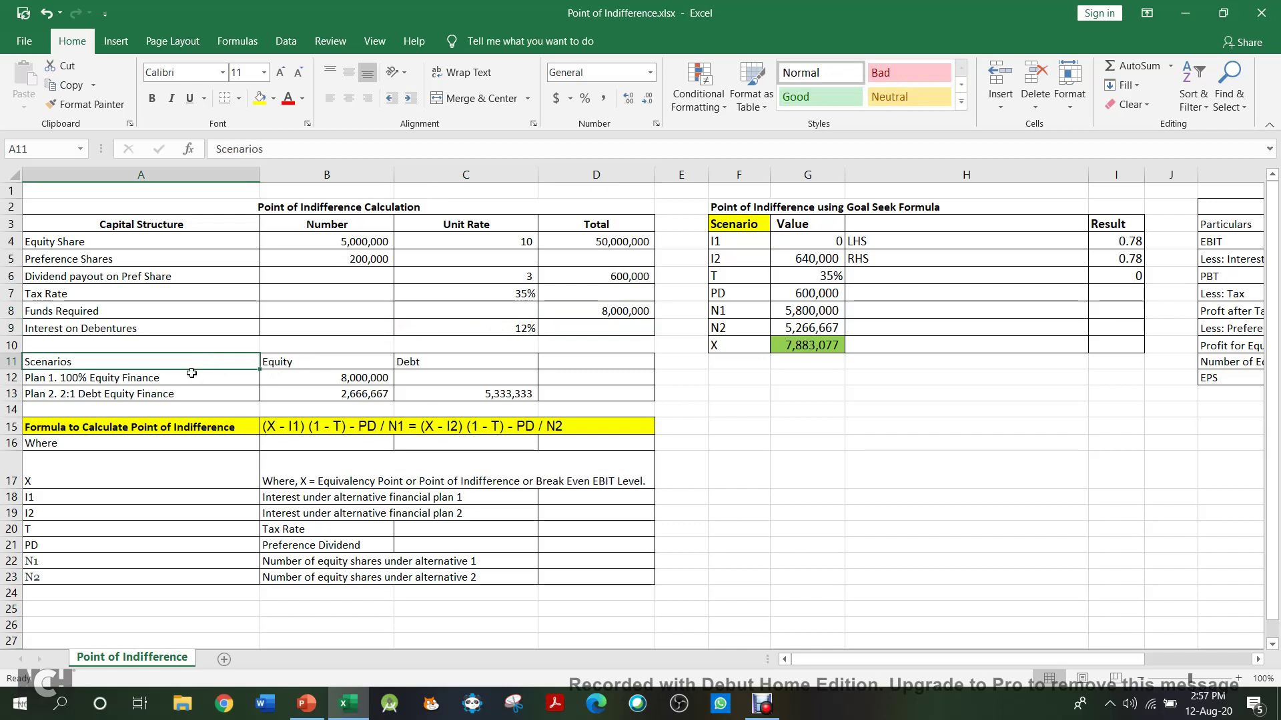
pyautogui.click(315, 377)
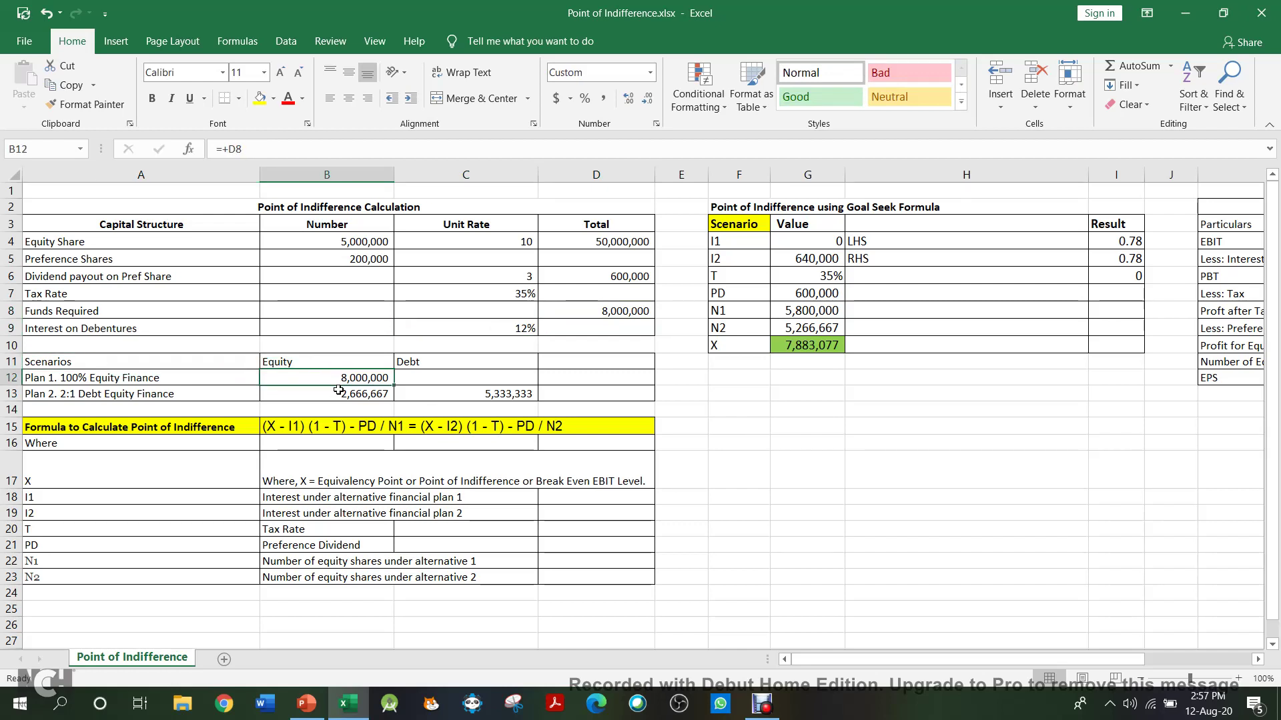
pyautogui.click(337, 391)
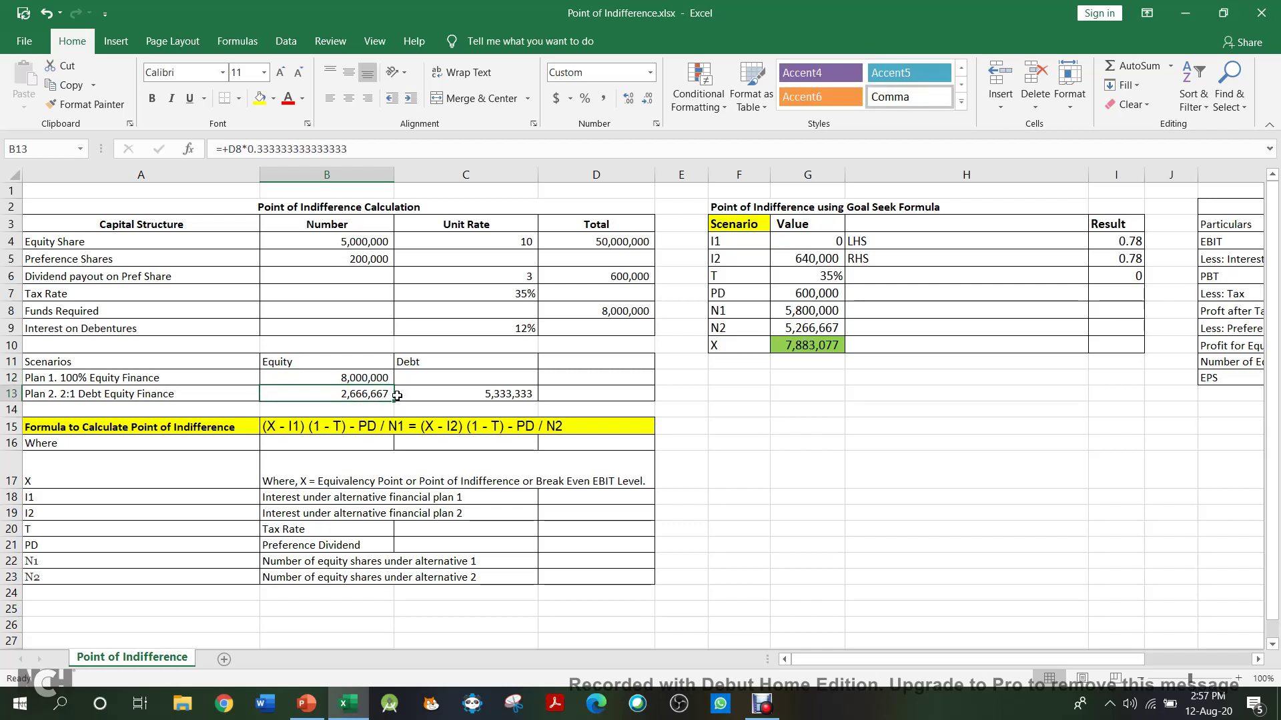
pyautogui.click(463, 399)
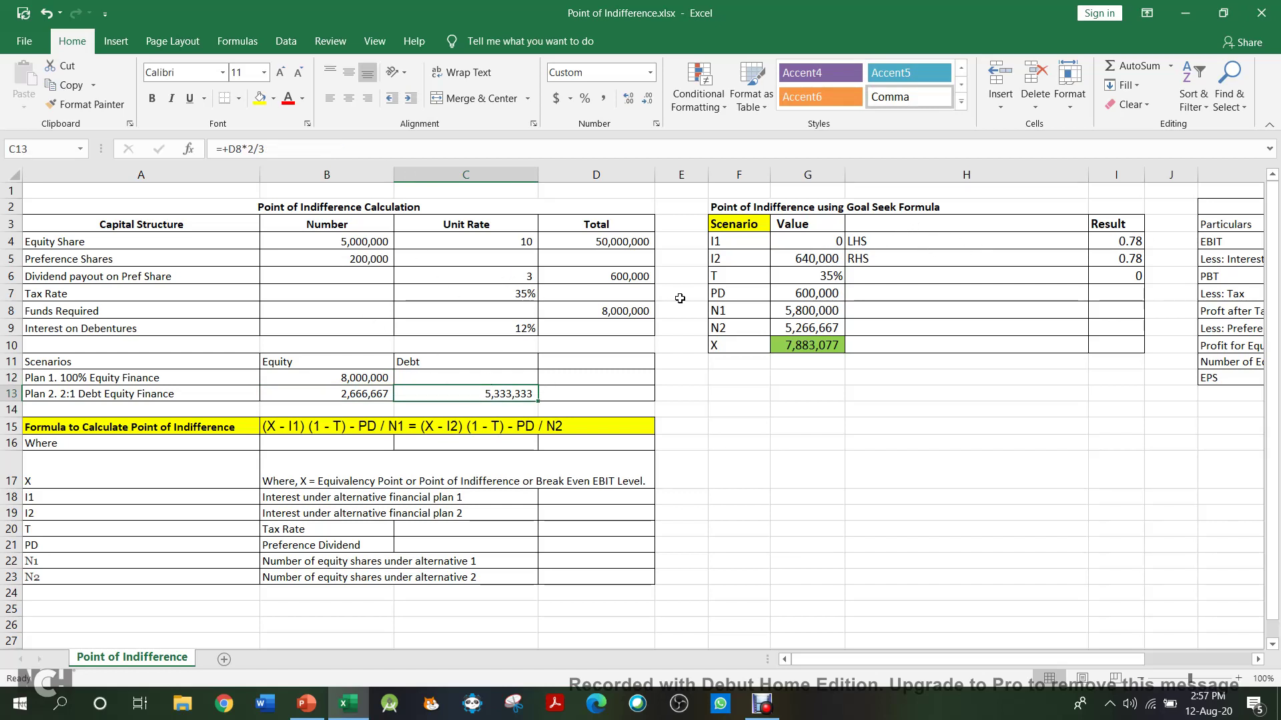
pyautogui.click(455, 430)
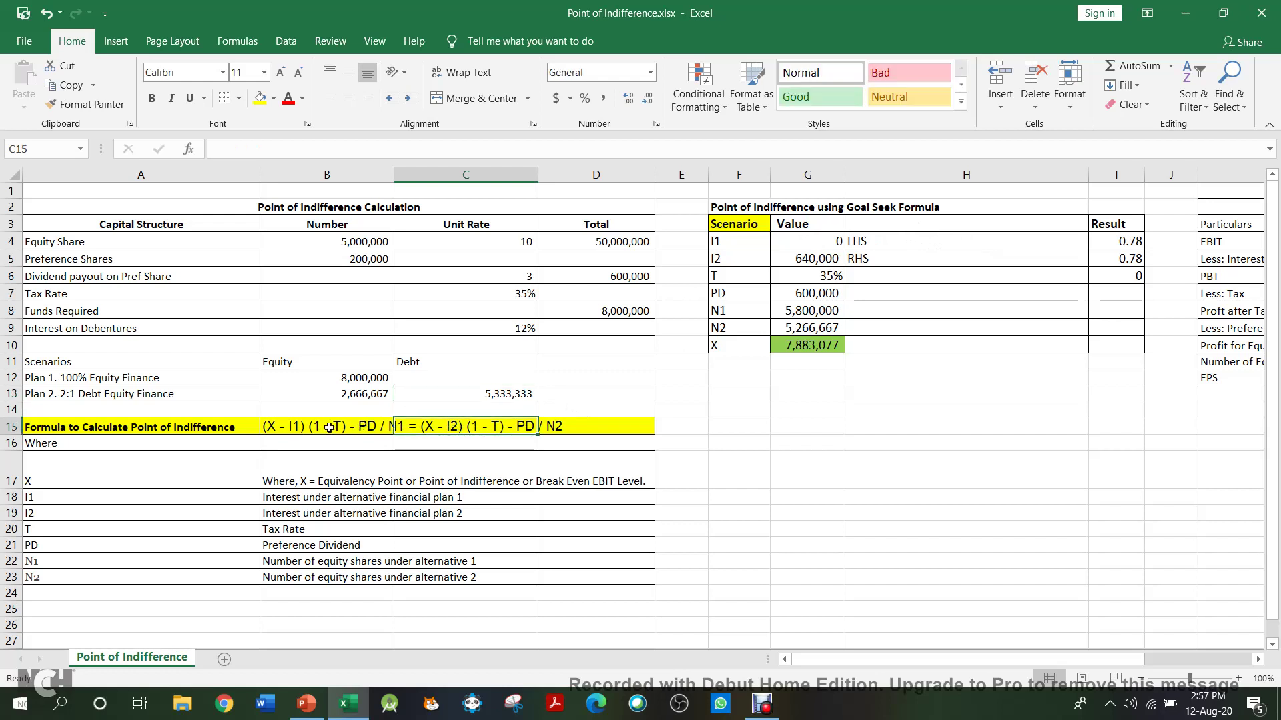
pyautogui.click(275, 425)
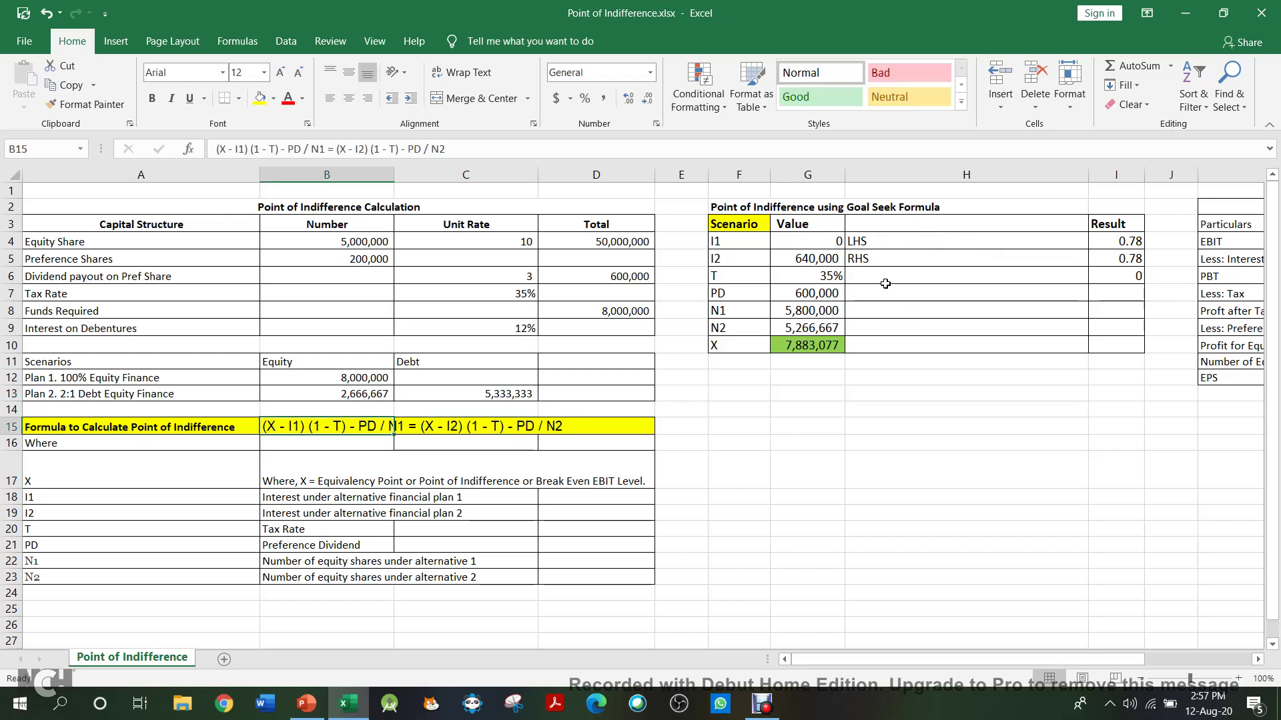
# Examine how the I1, I2, T, PD, N1 and N2 values in G4:G9 derive from the capital structure and financing plans
pyautogui.click(742, 243)
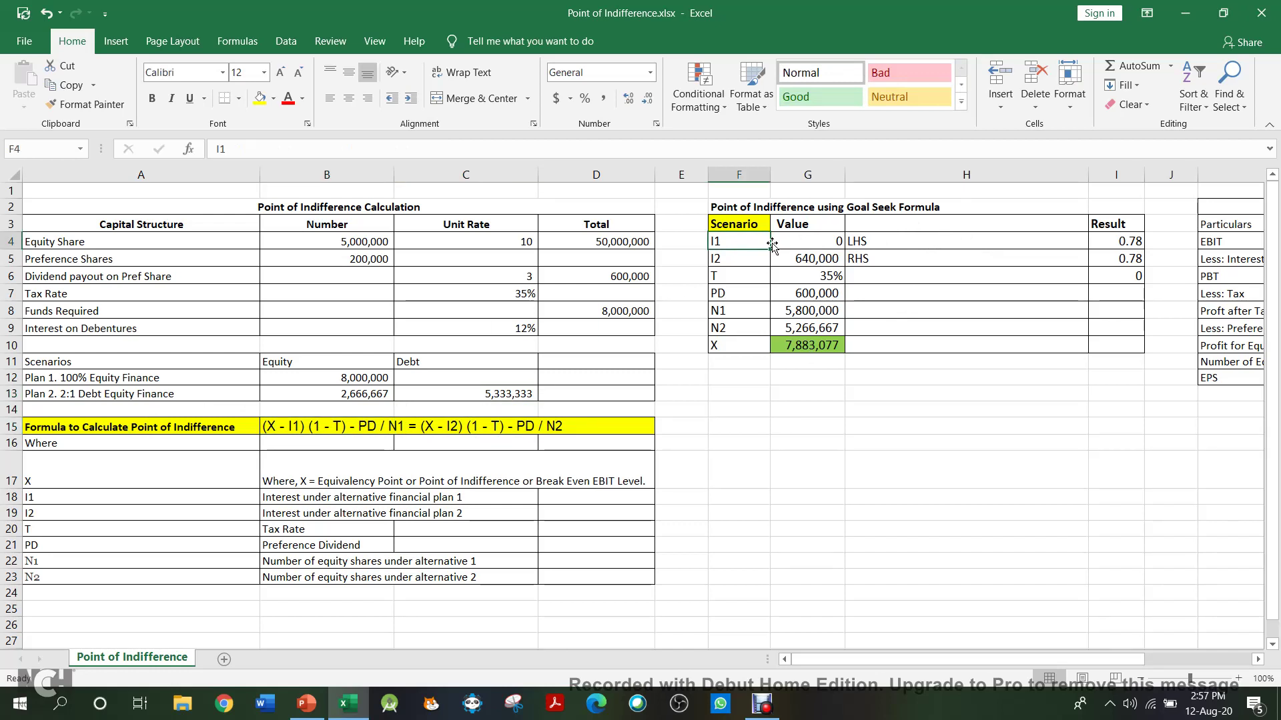
pyautogui.click(809, 243)
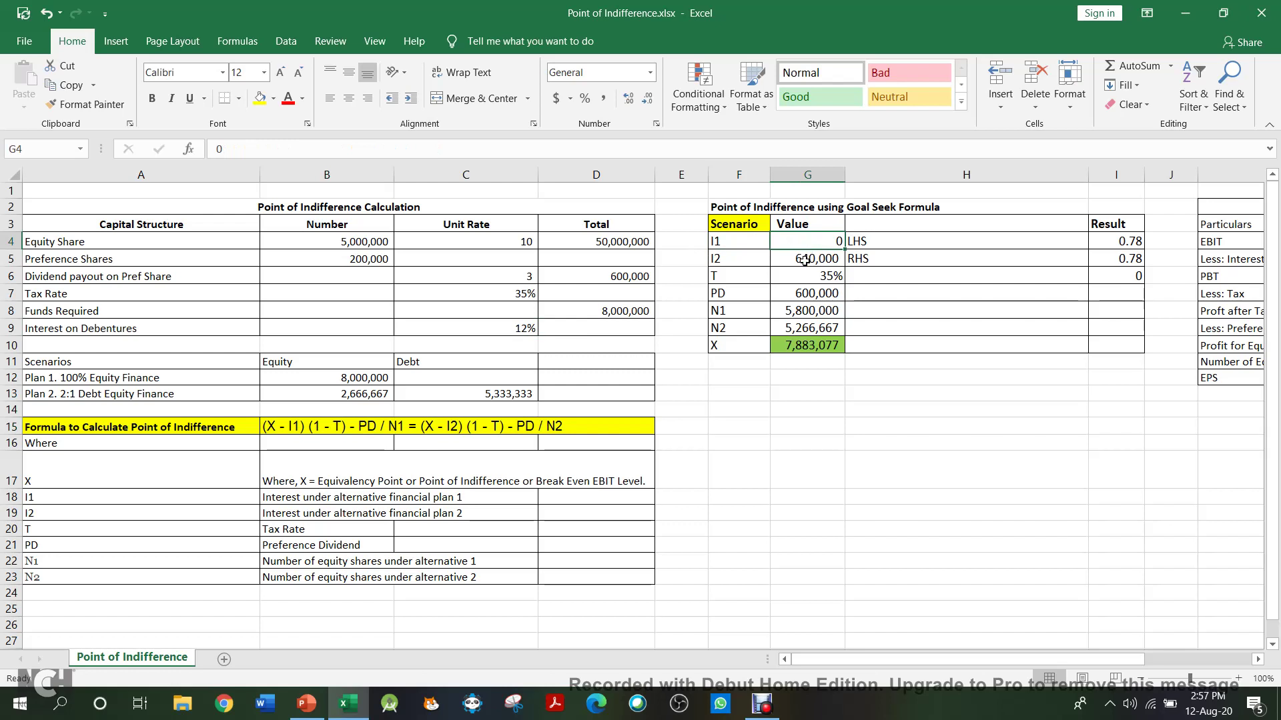
pyautogui.click(805, 261)
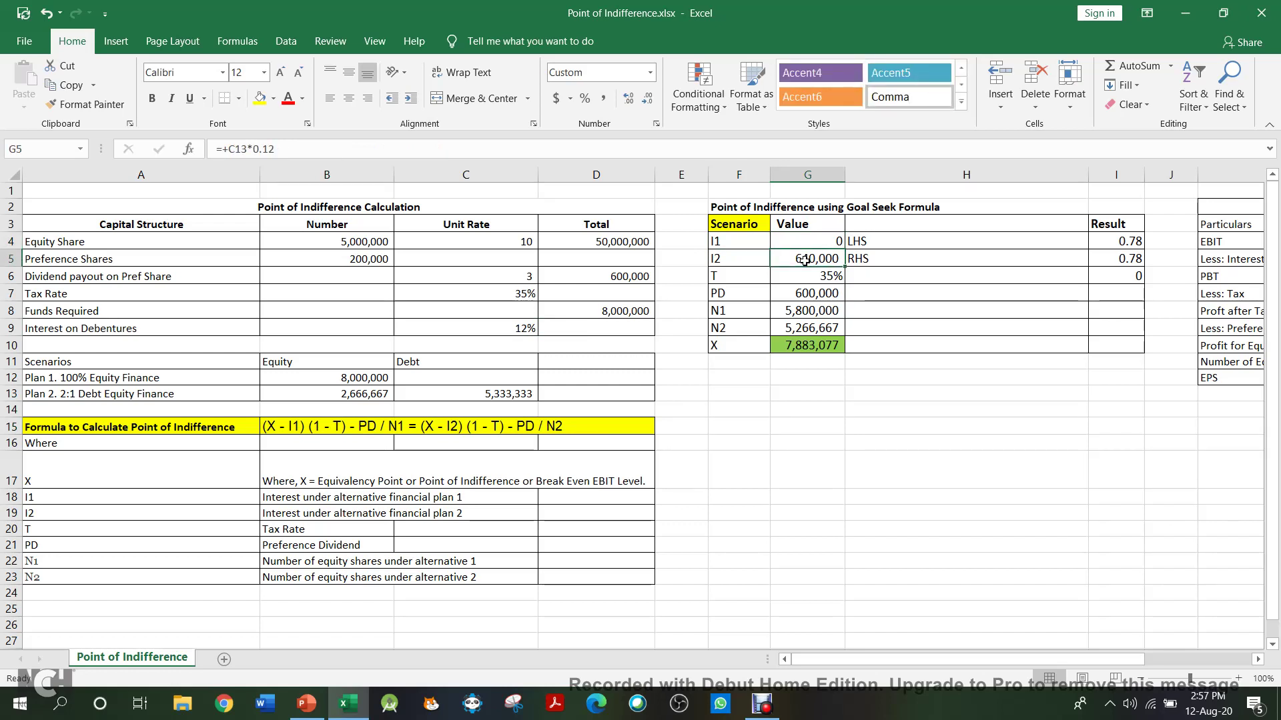
pyautogui.click(483, 397)
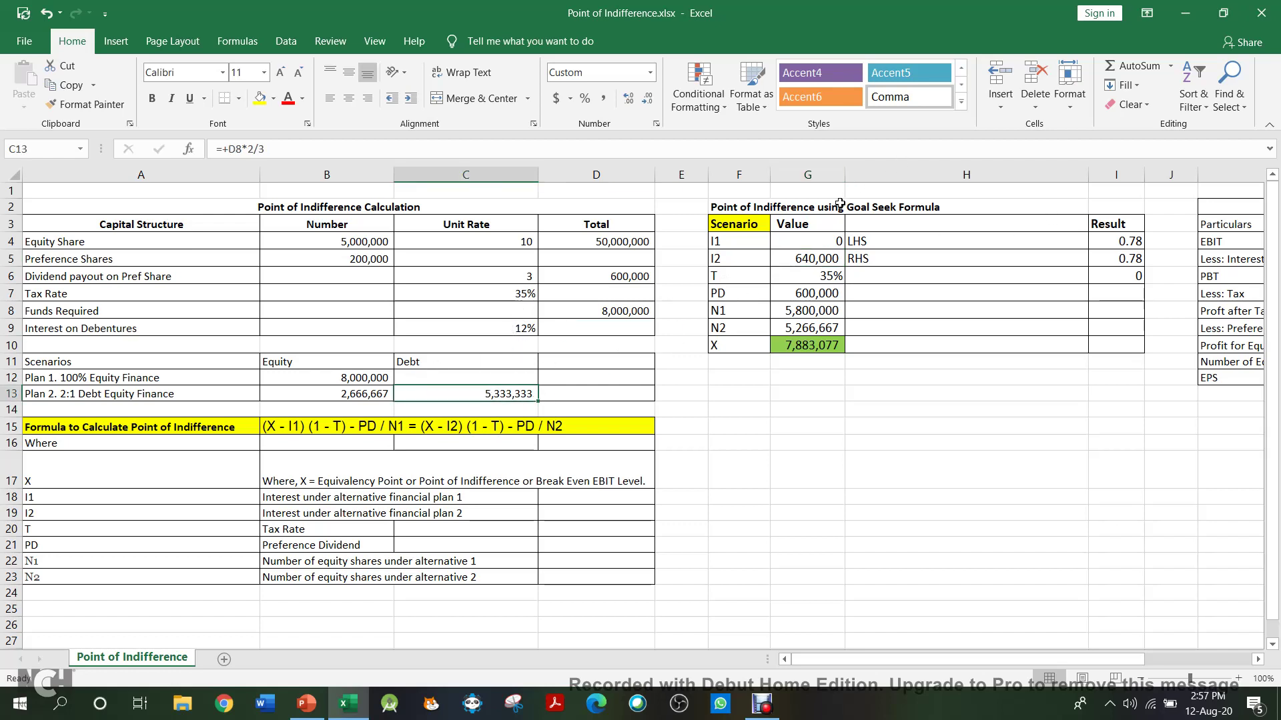
pyautogui.click(796, 259)
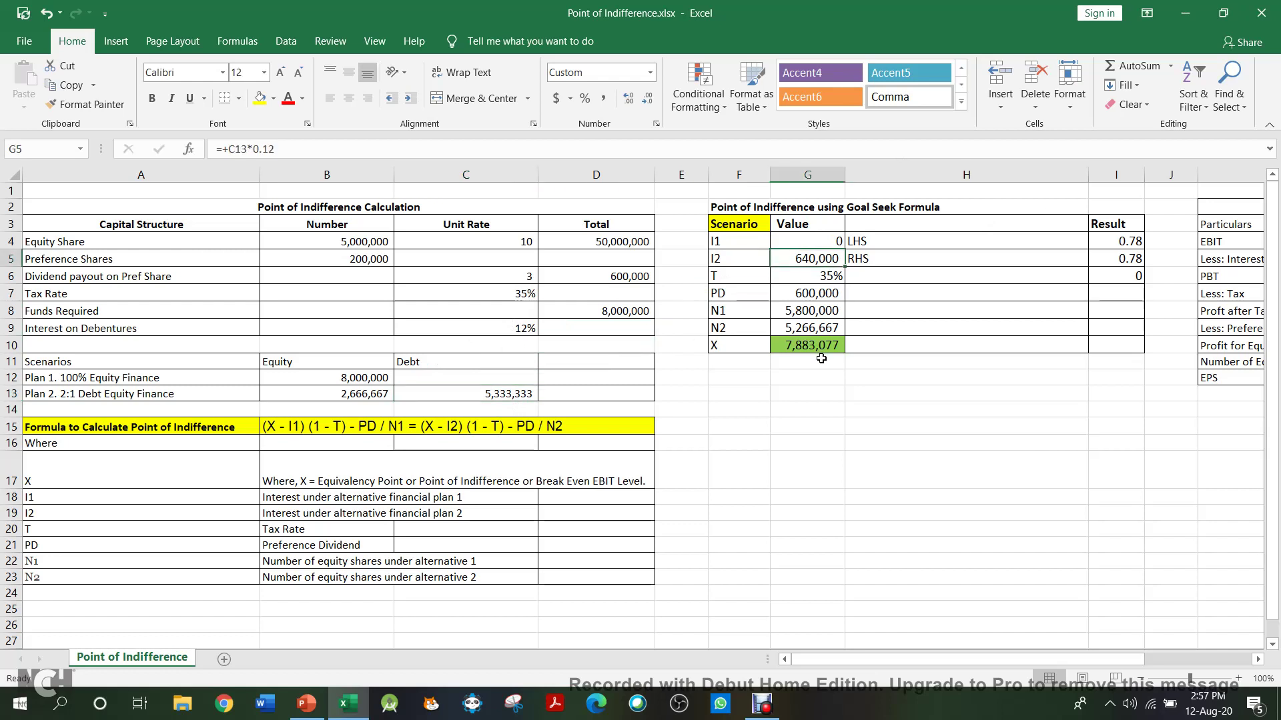
pyautogui.click(805, 275)
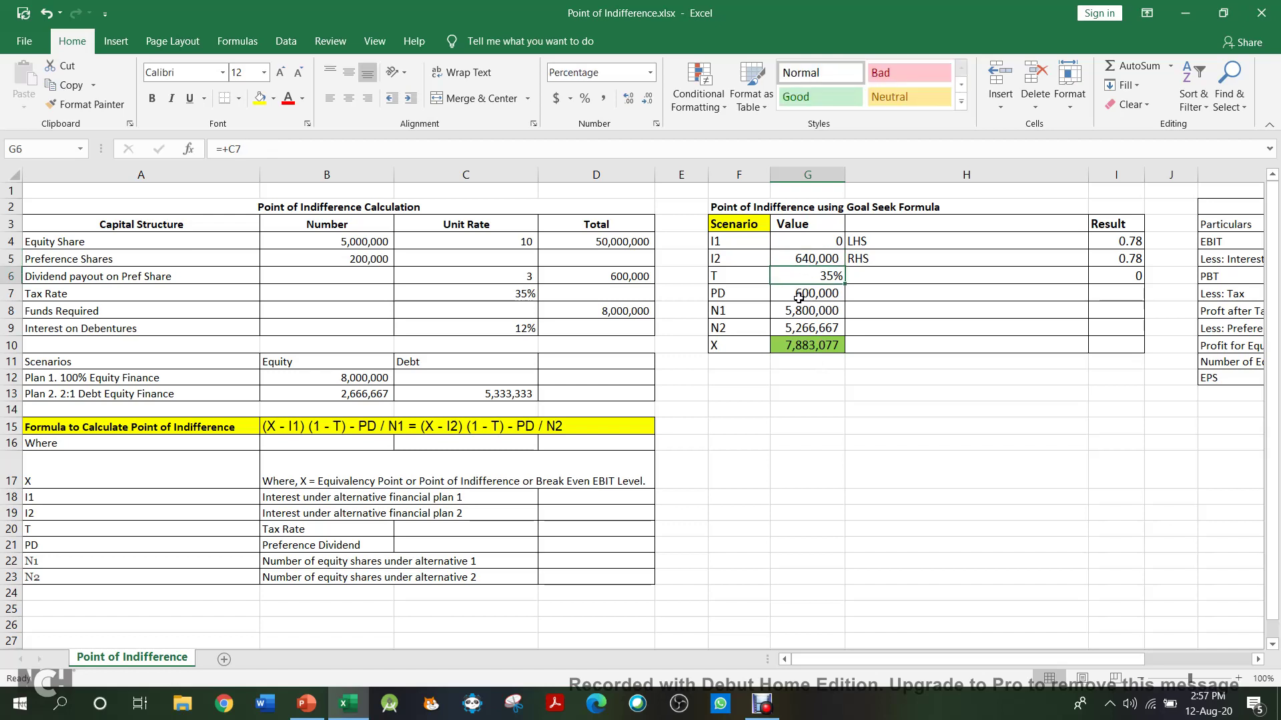
pyautogui.click(799, 298)
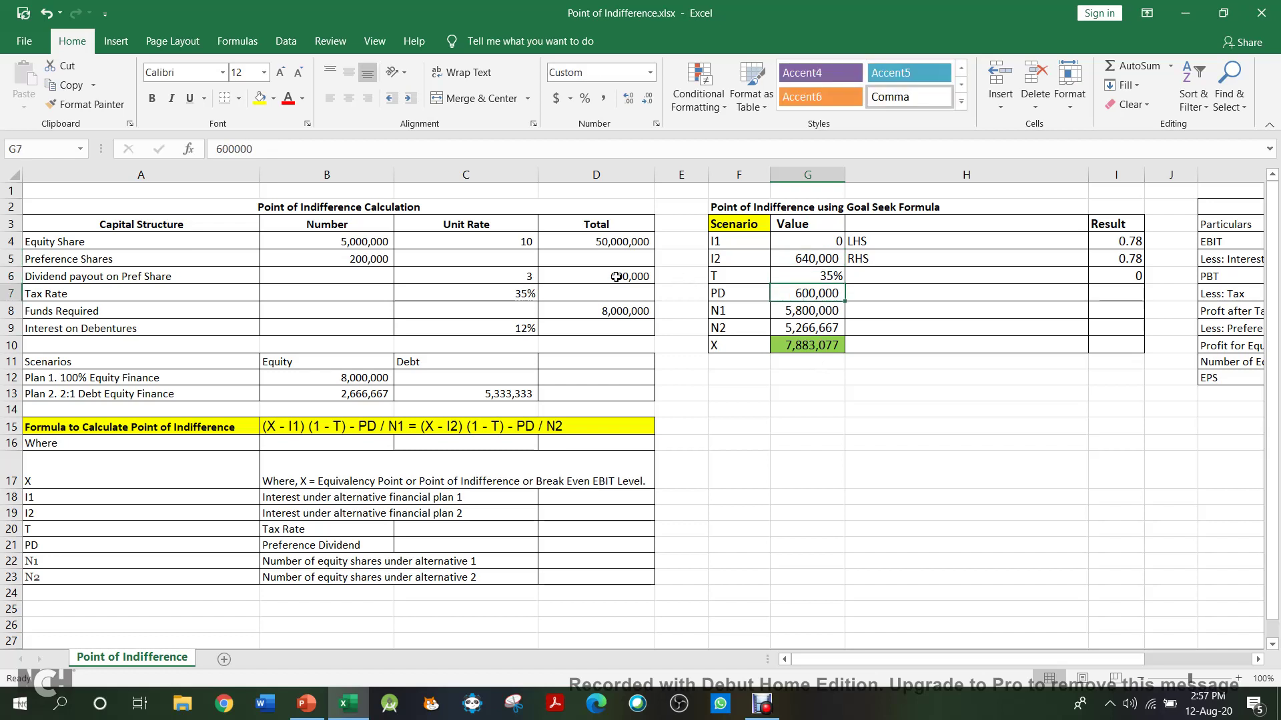
pyautogui.click(796, 311)
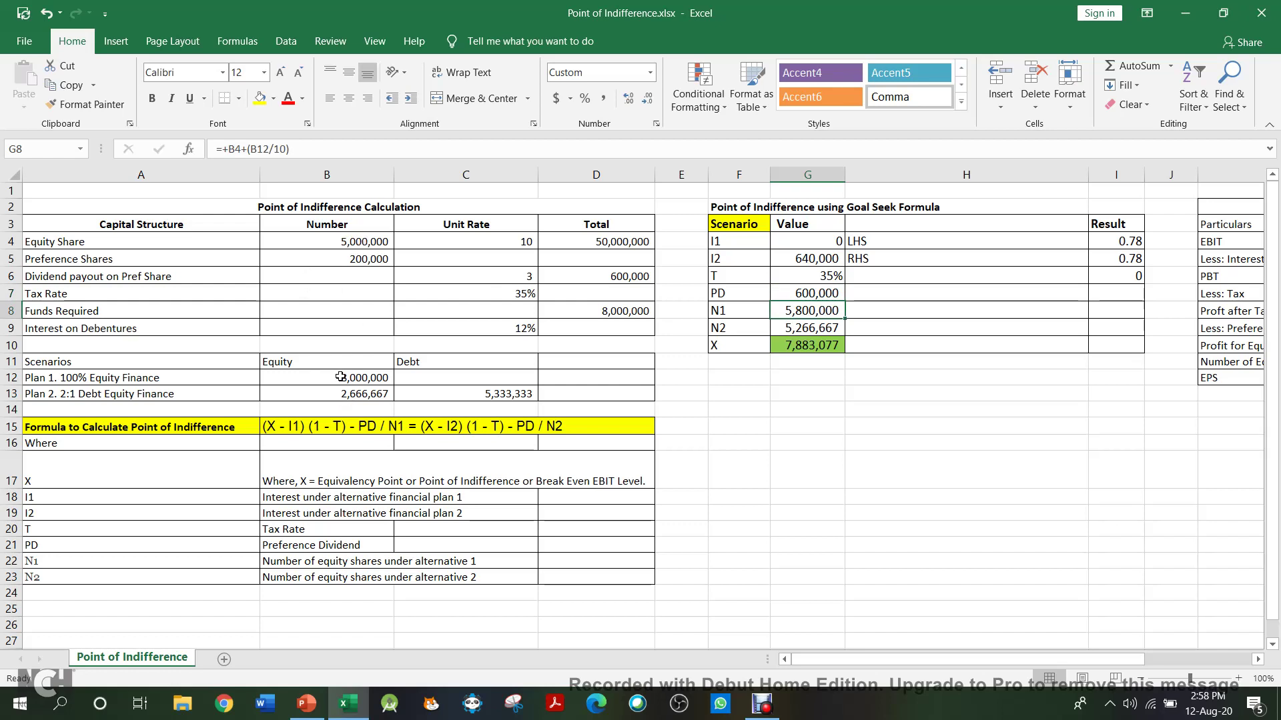
pyautogui.click(361, 377)
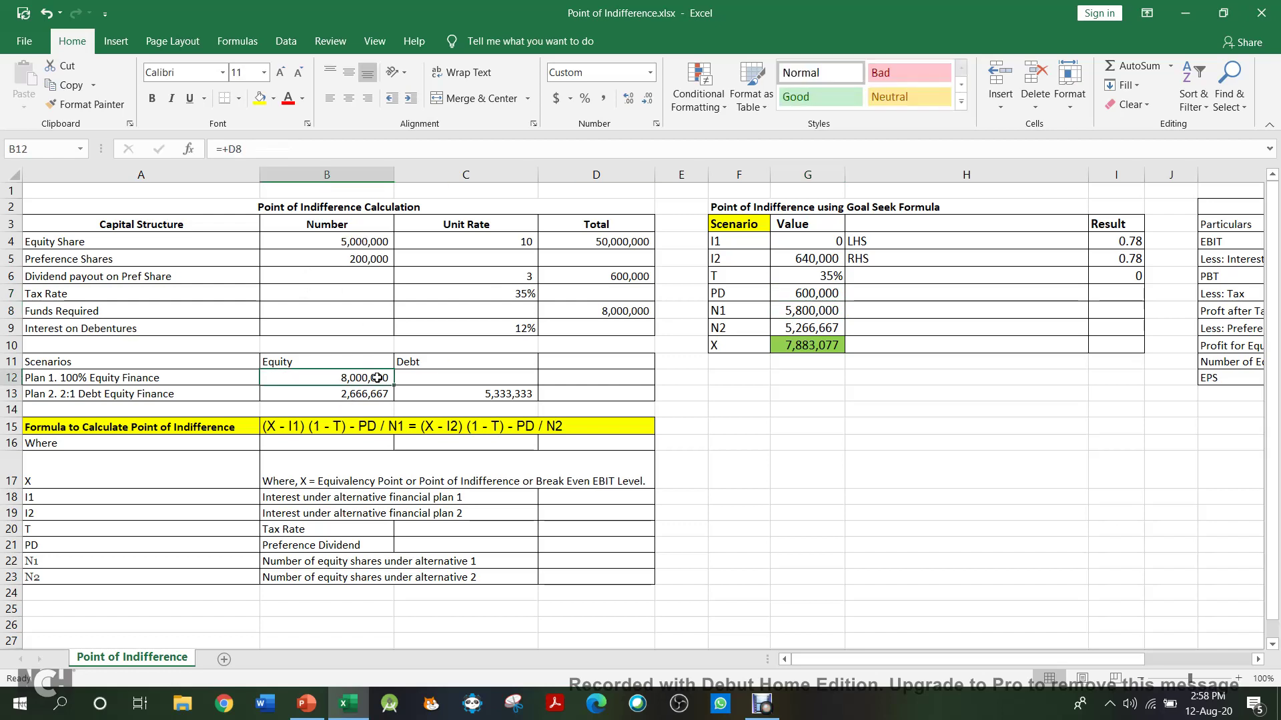
pyautogui.click(828, 310)
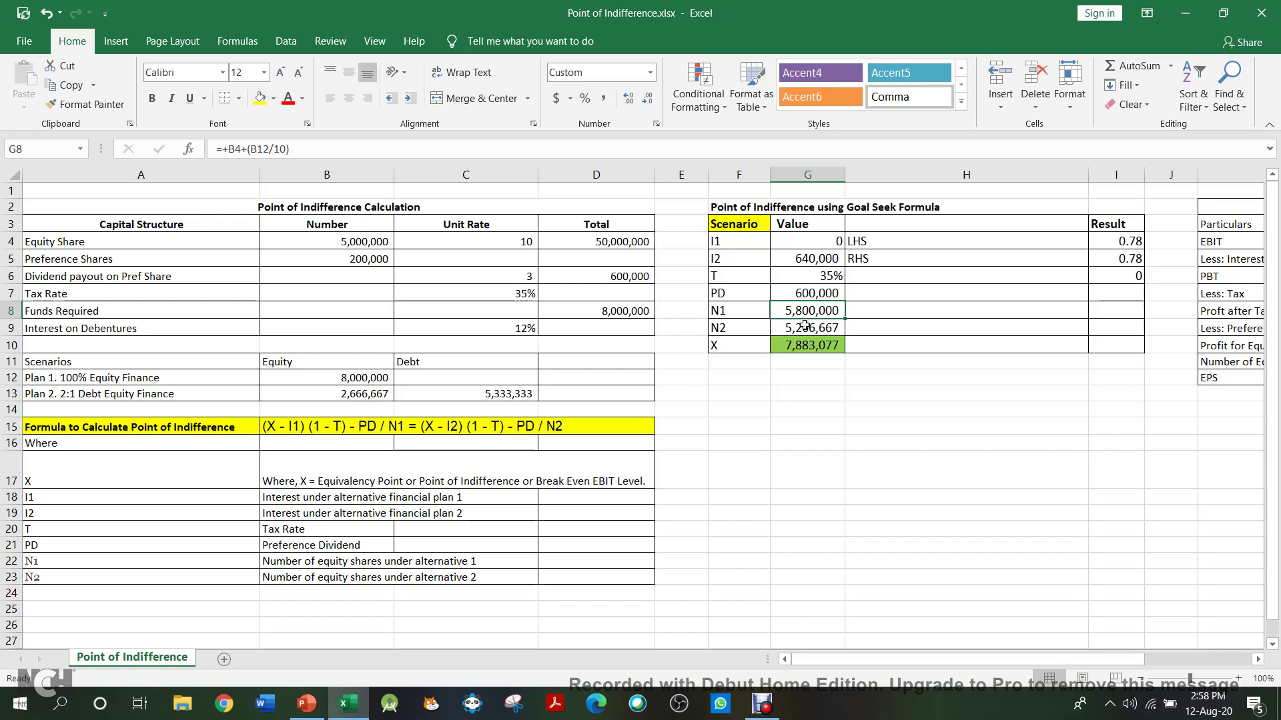
pyautogui.click(803, 327)
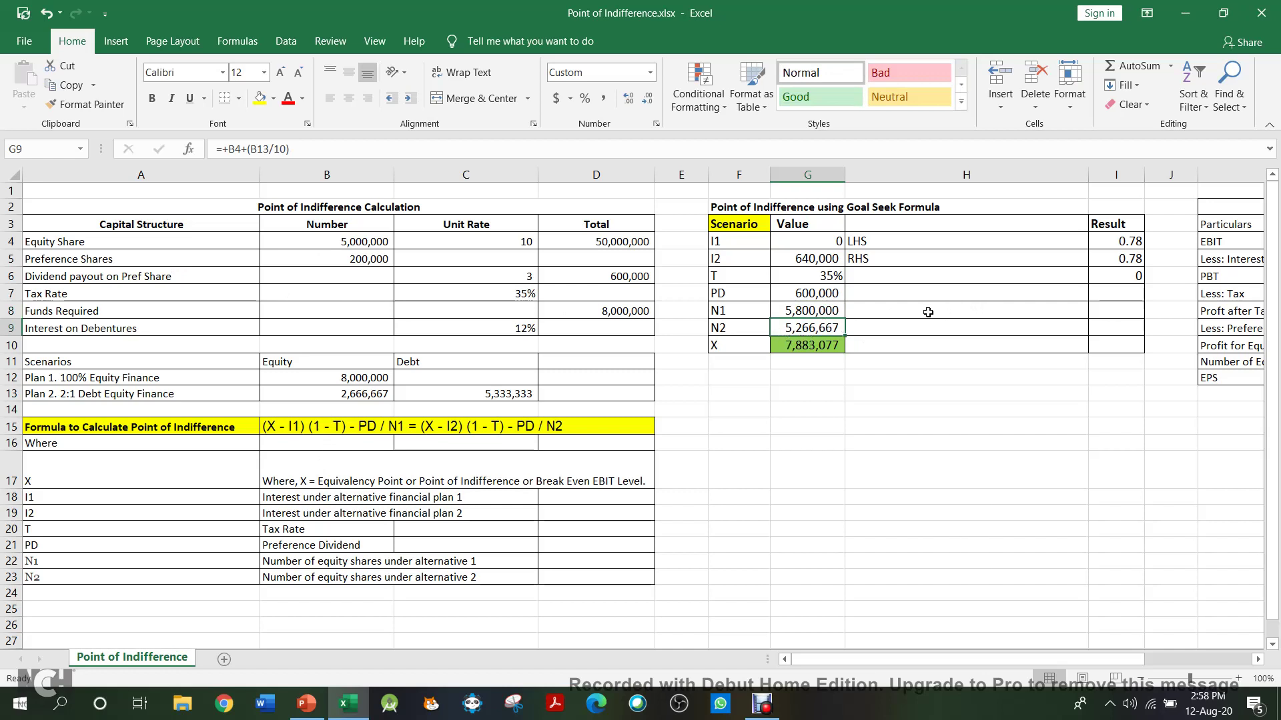
# Clear the X value in G10 and check the LHS formula in I4
pyautogui.click(808, 344)
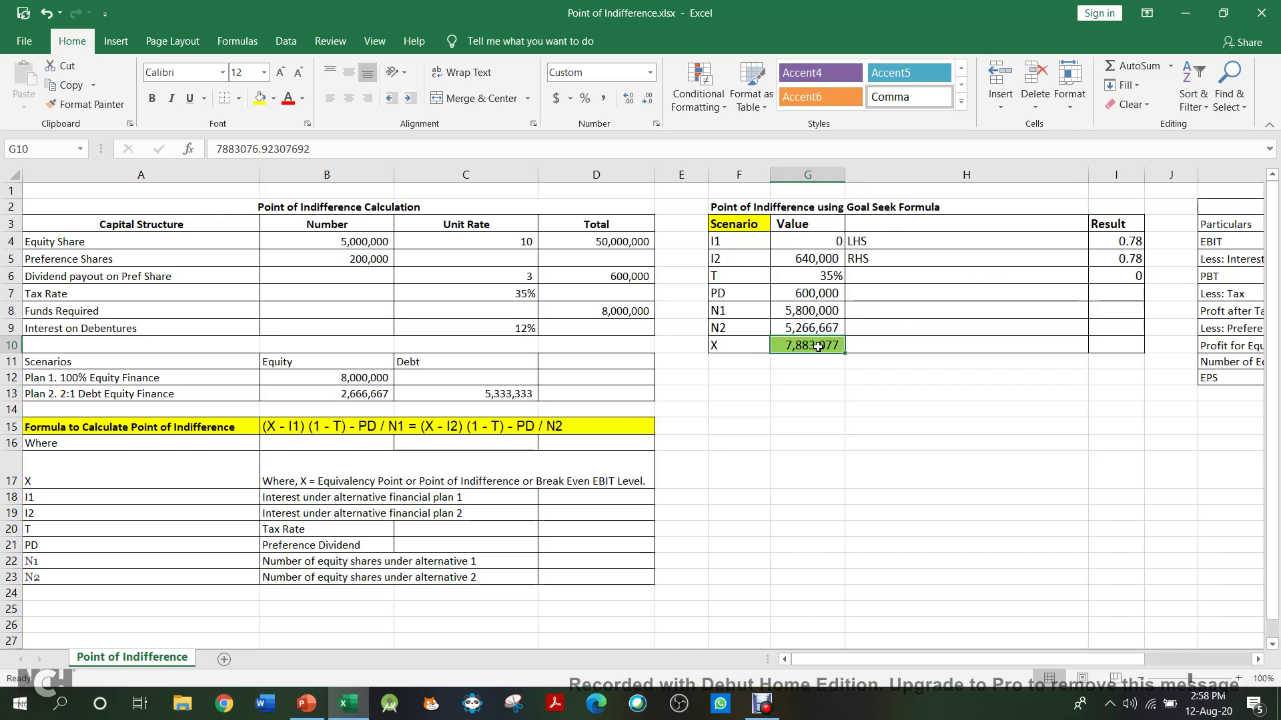
pyautogui.press('Delete')
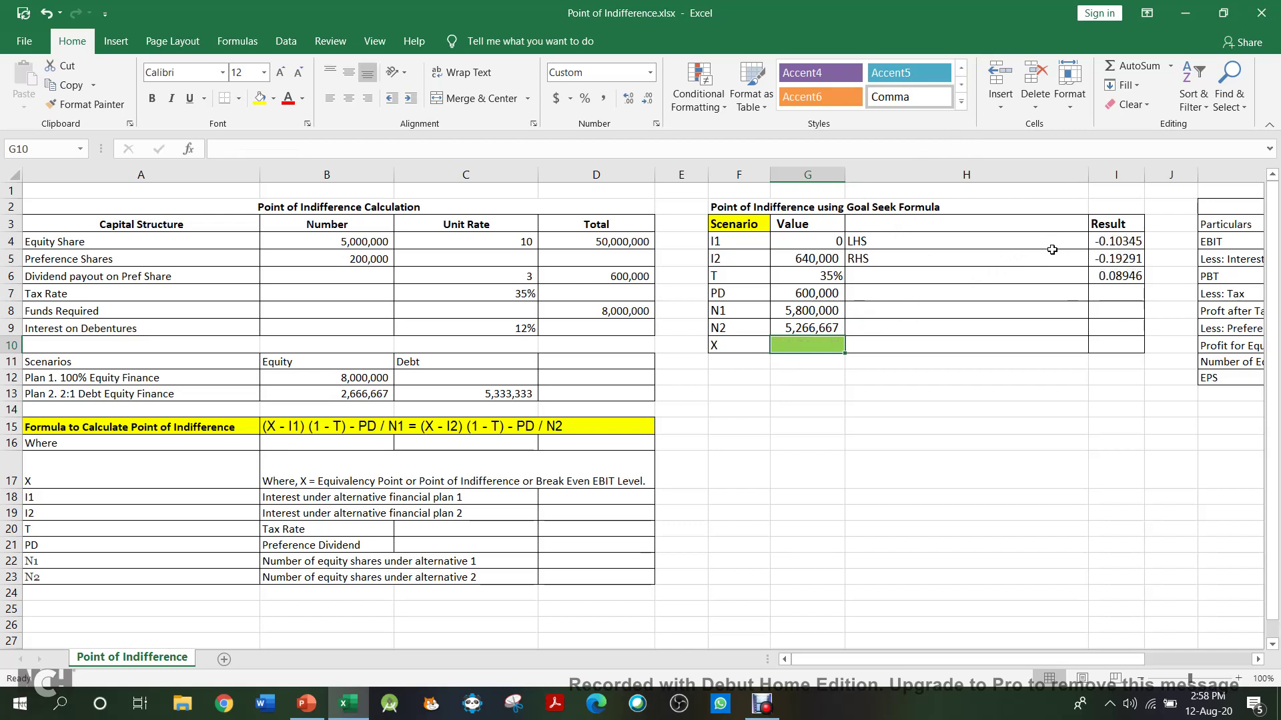
pyautogui.click(1109, 246)
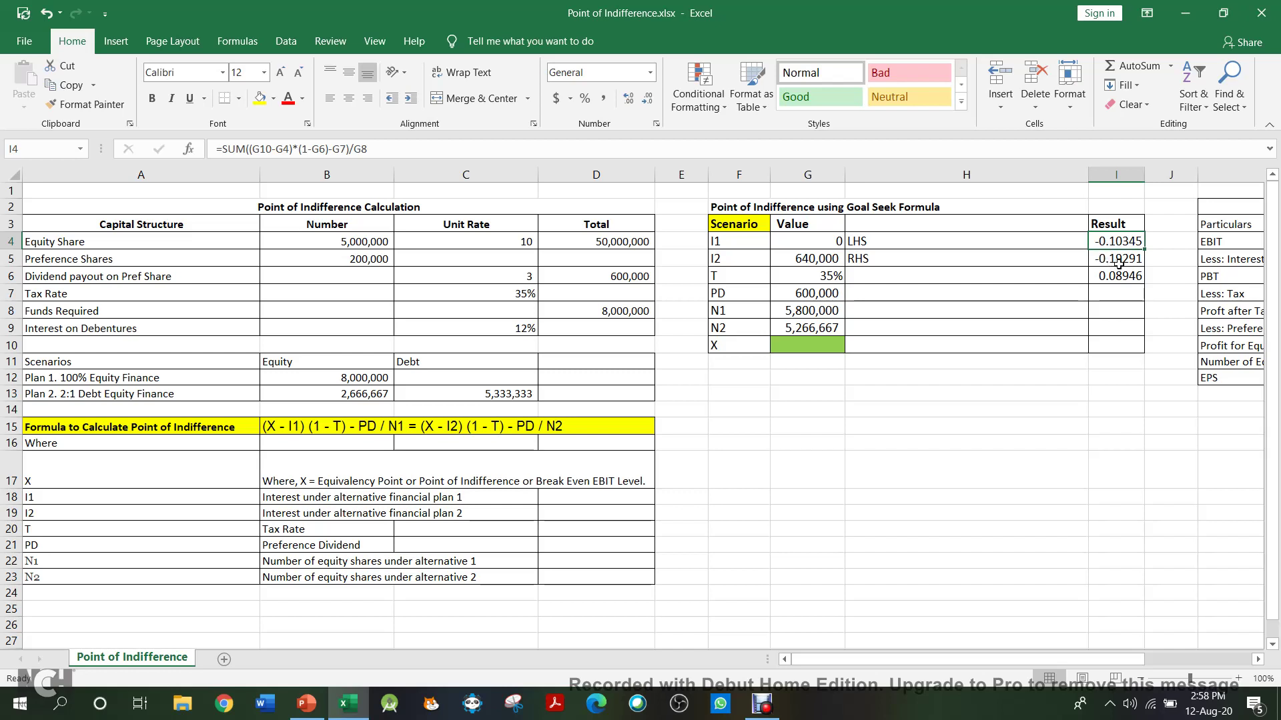
# Run Goal Seek to bring the LHS–RHS difference in I6 to 0 by changing the X value in G10, keeping the solution
pyautogui.click(1132, 275)
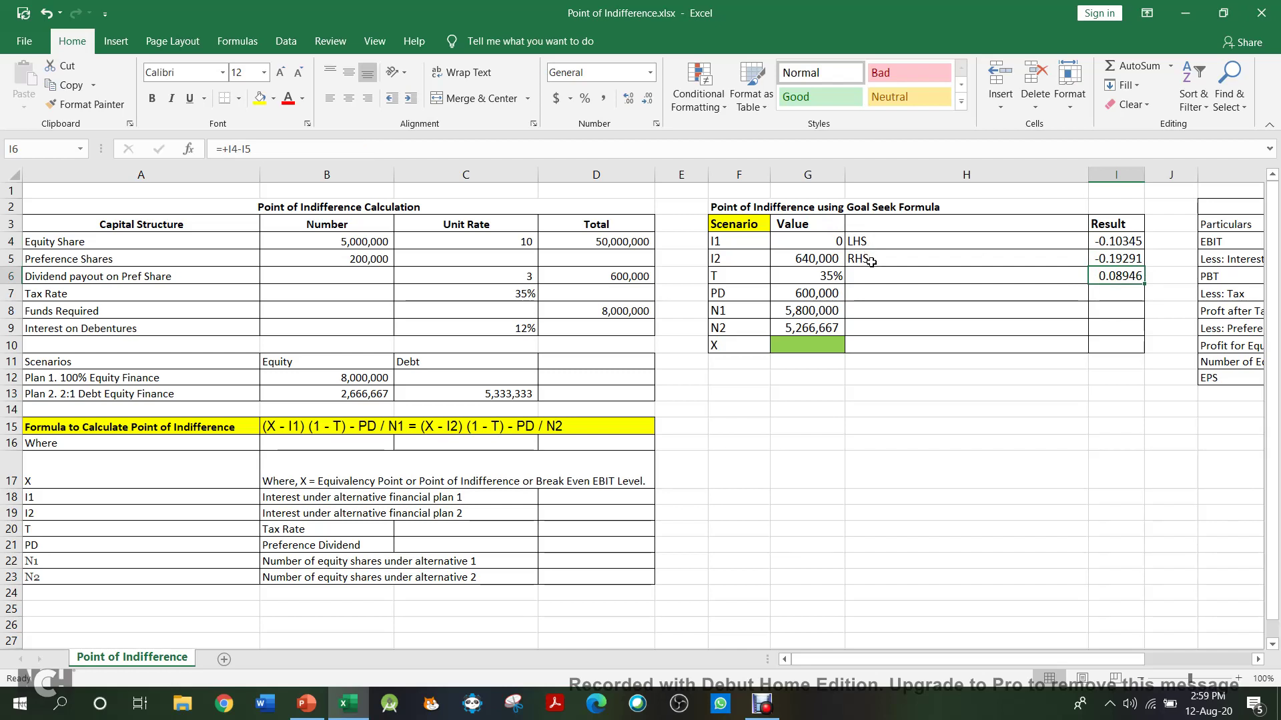
pyautogui.click(285, 46)
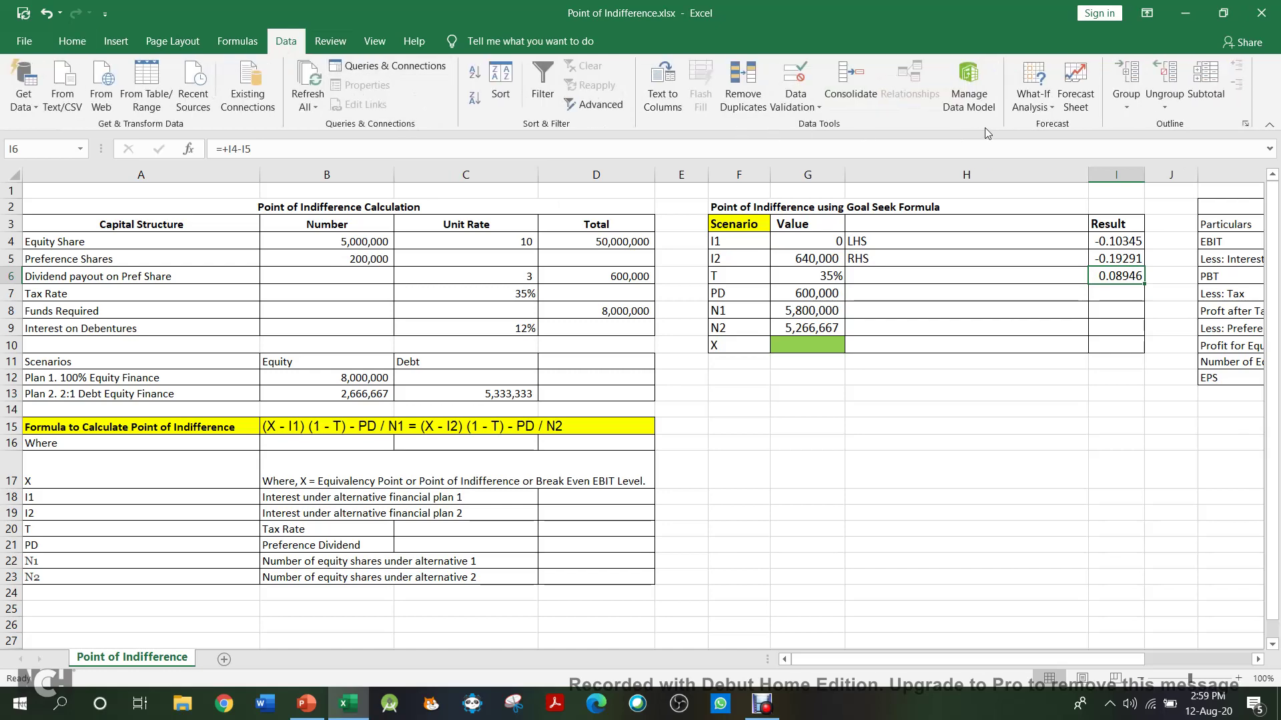
pyautogui.click(1028, 112)
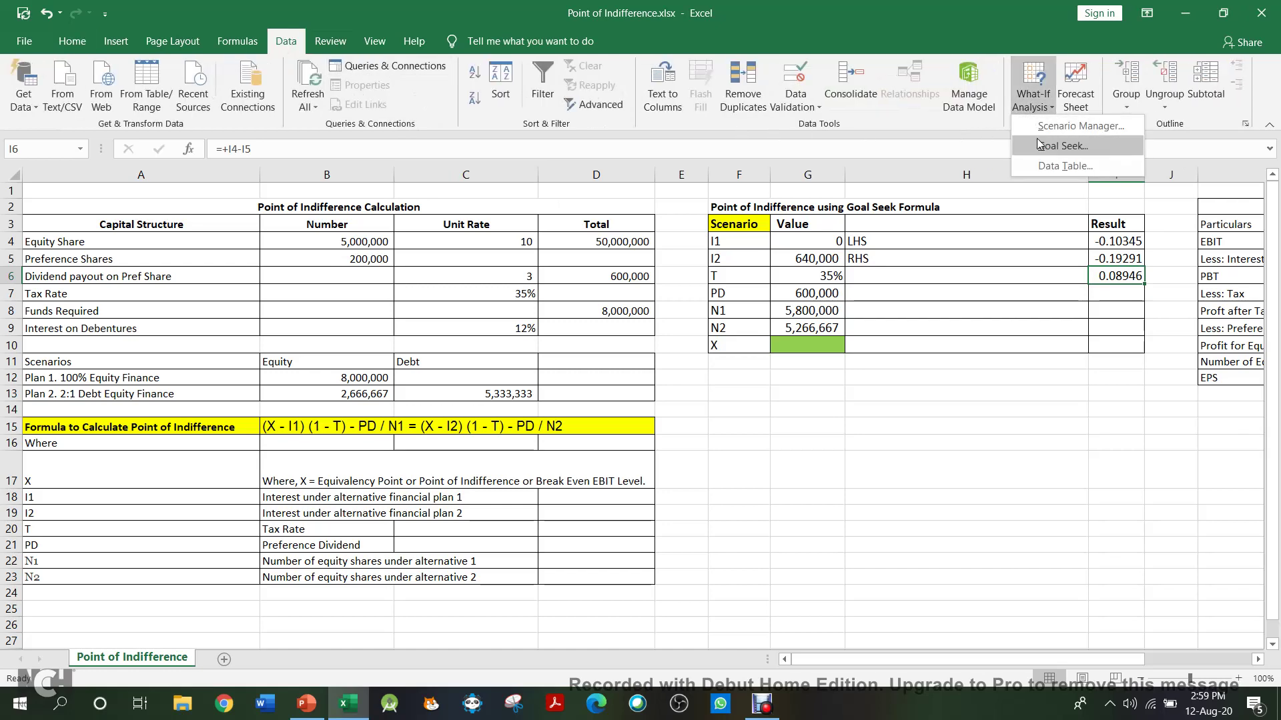
pyautogui.click(1042, 146)
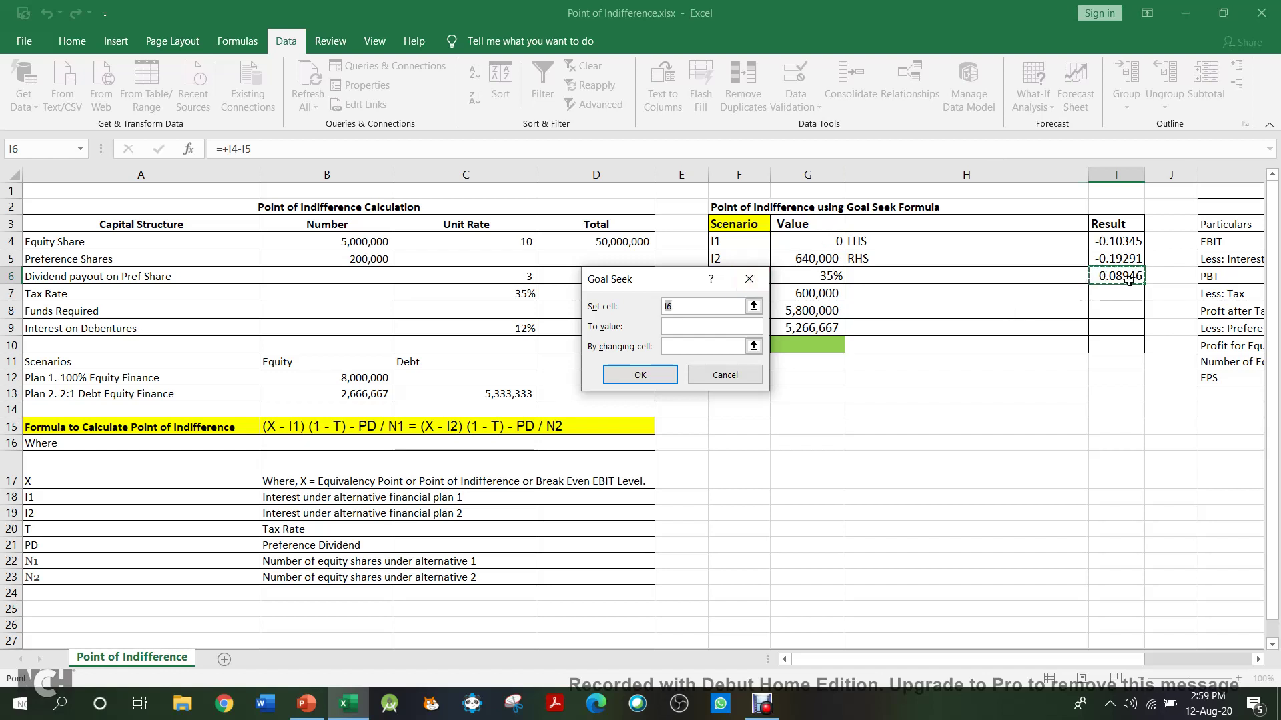
pyautogui.click(681, 326)
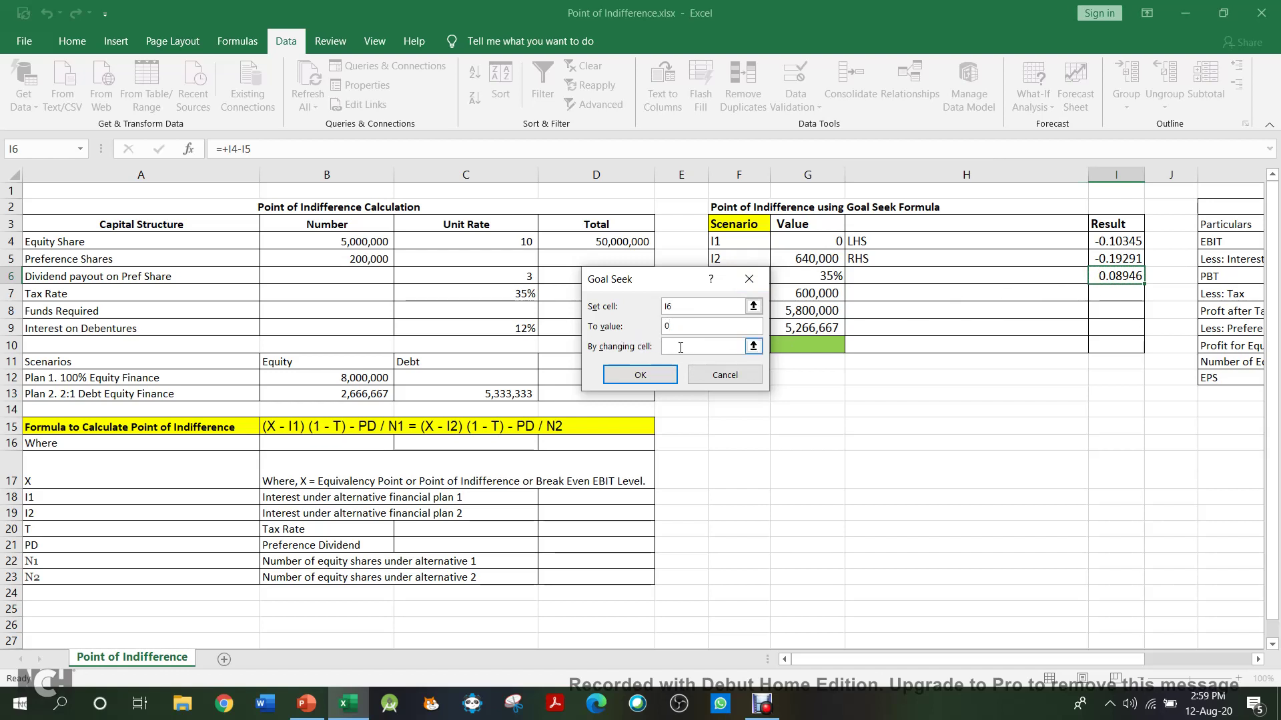
pyautogui.click(754, 347)
pyautogui.click(807, 344)
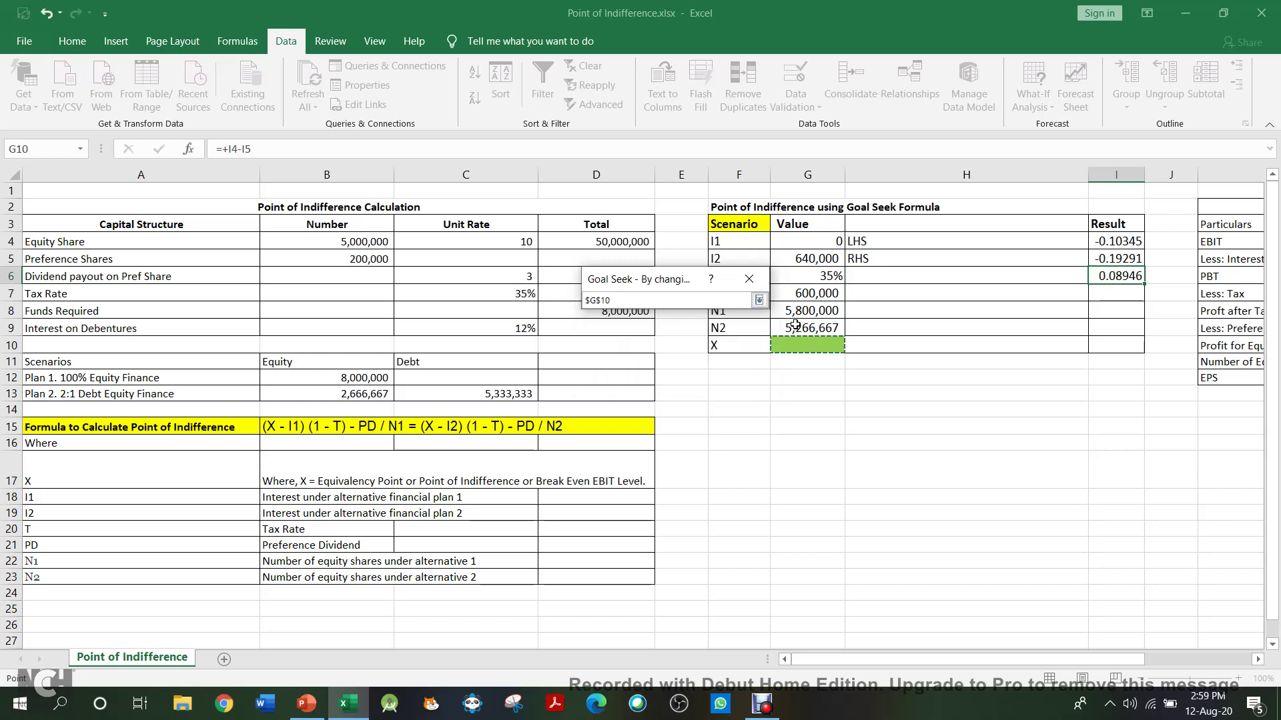
pyautogui.click(760, 300)
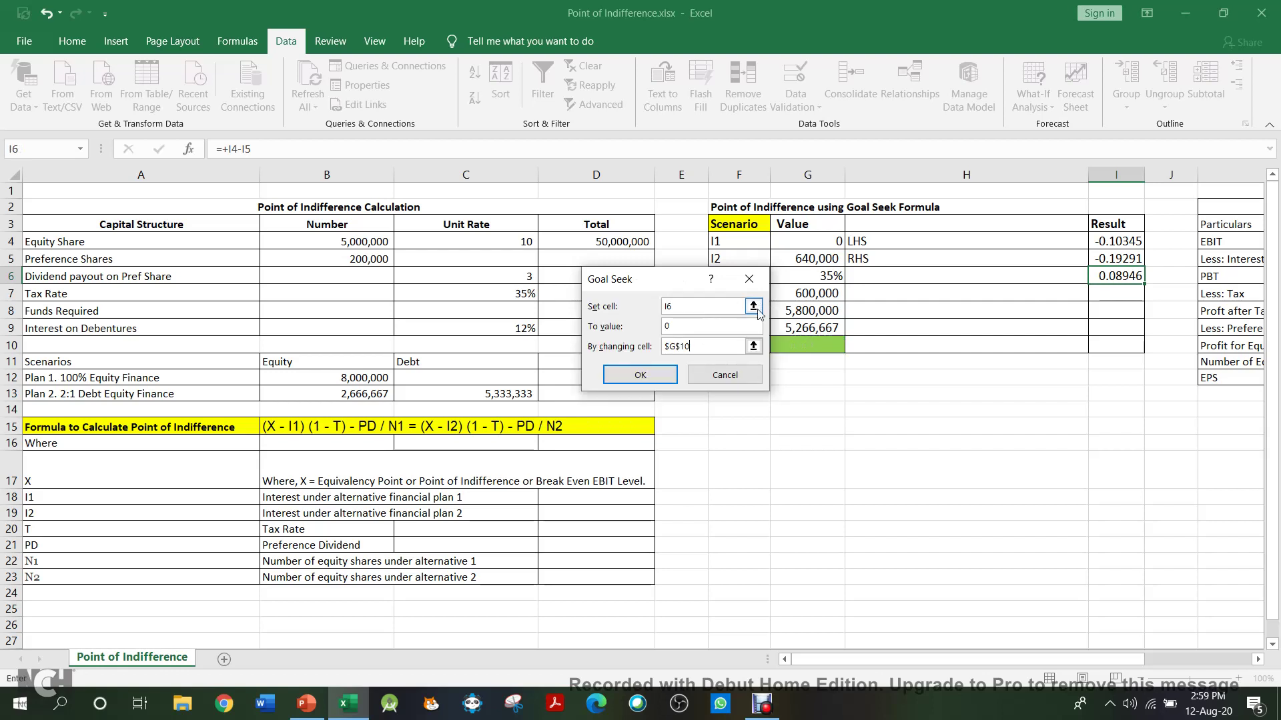
pyautogui.click(666, 377)
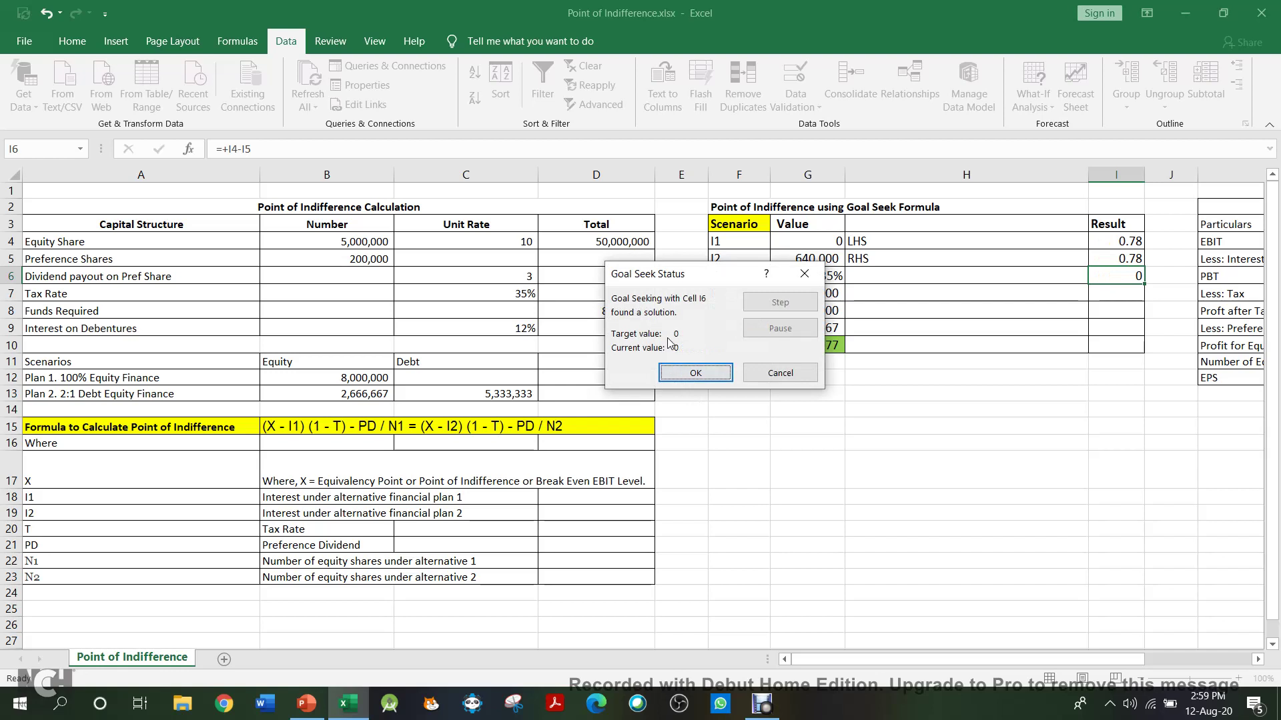
pyautogui.click(687, 375)
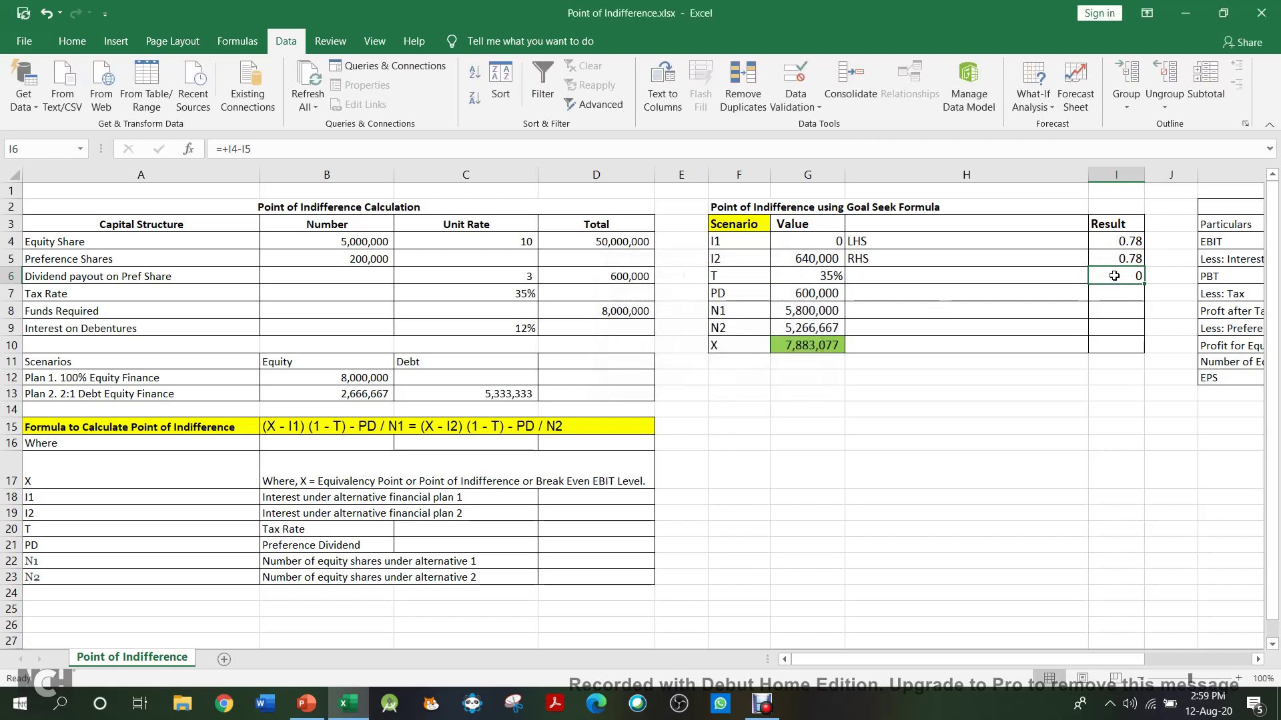
# Examine the solved X in G10 and the EBIT and interest rows of the proof table for the 100% Equity and Debt / Equity plans
pyautogui.click(809, 346)
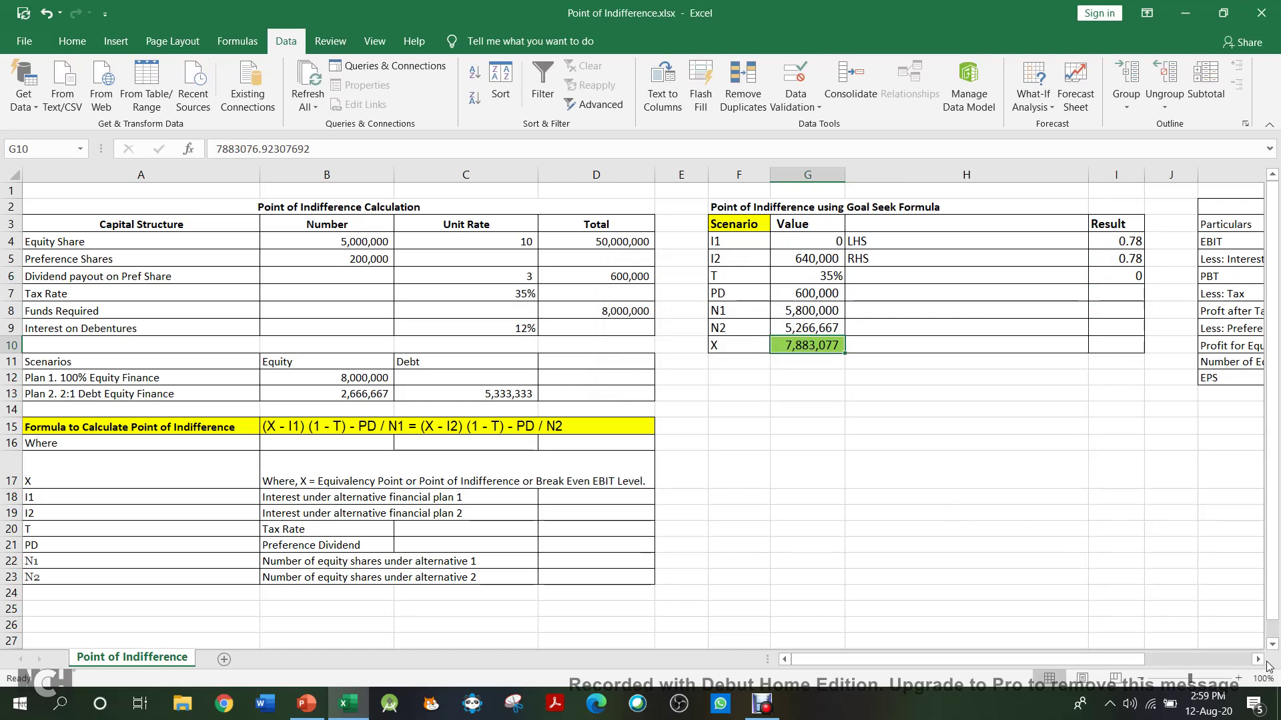
pyautogui.click(1257, 660)
pyautogui.click(1258, 660)
pyautogui.click(1257, 660)
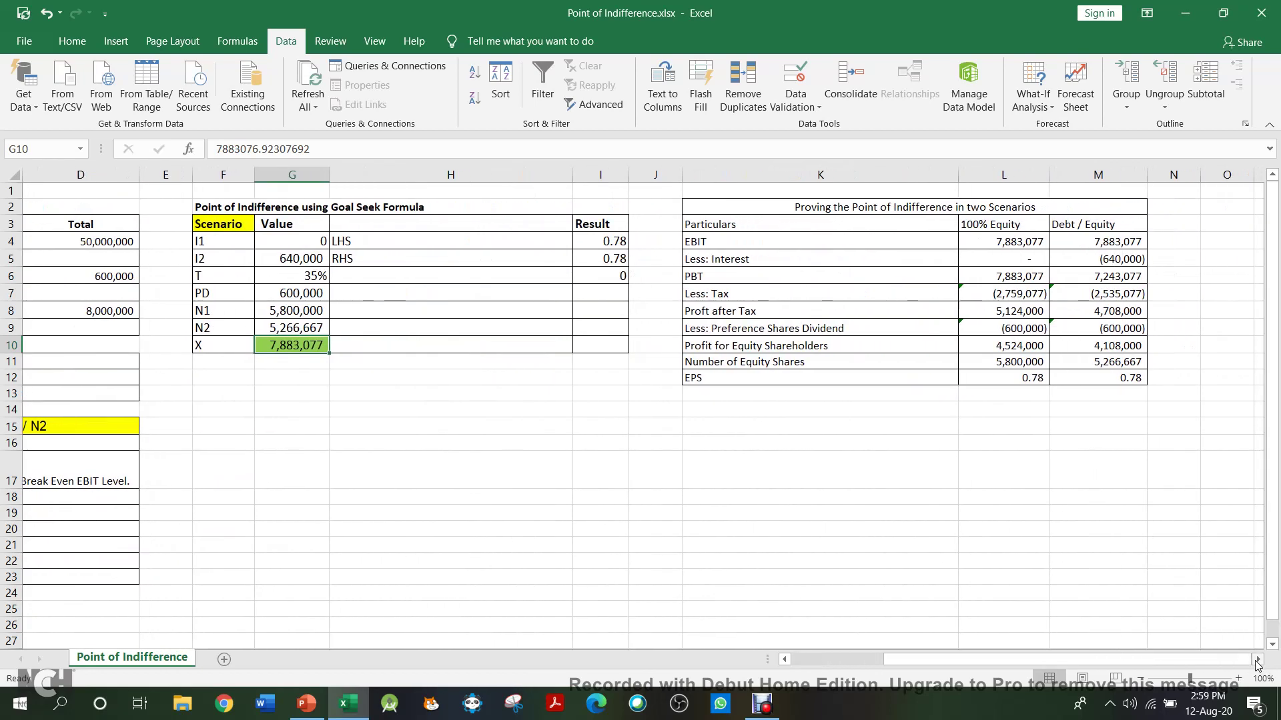
pyautogui.click(1257, 661)
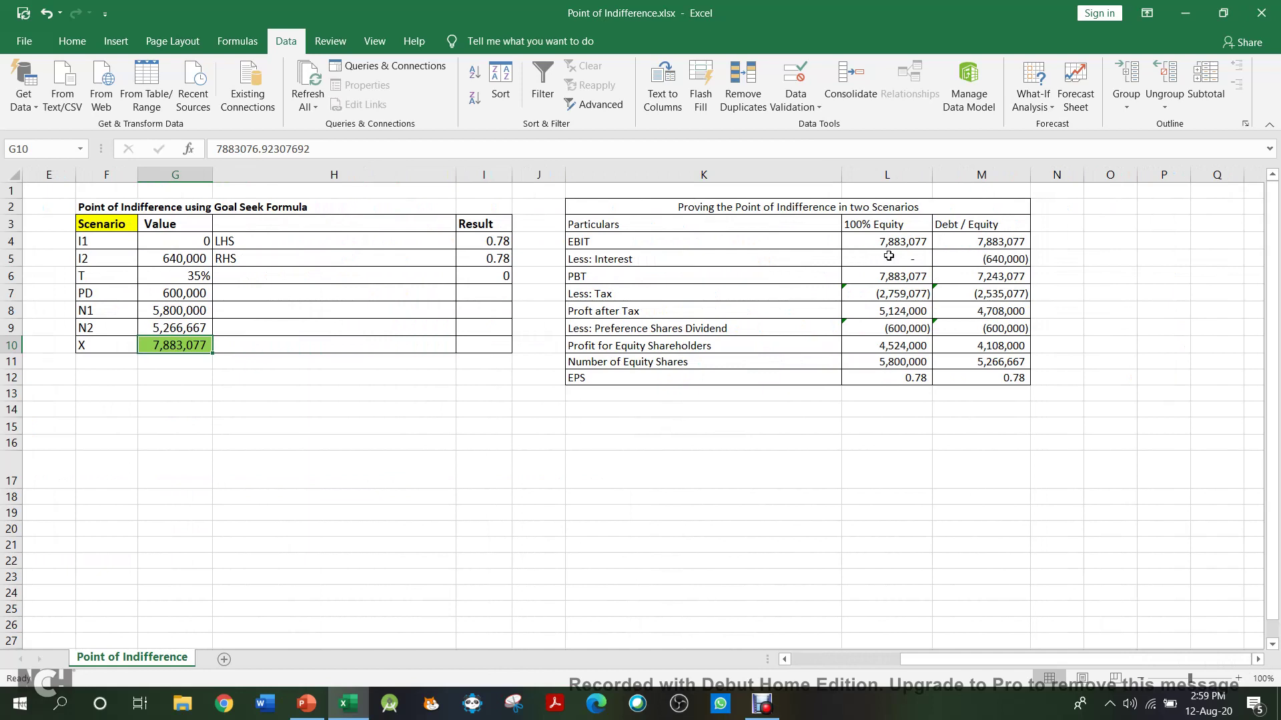
pyautogui.click(880, 230)
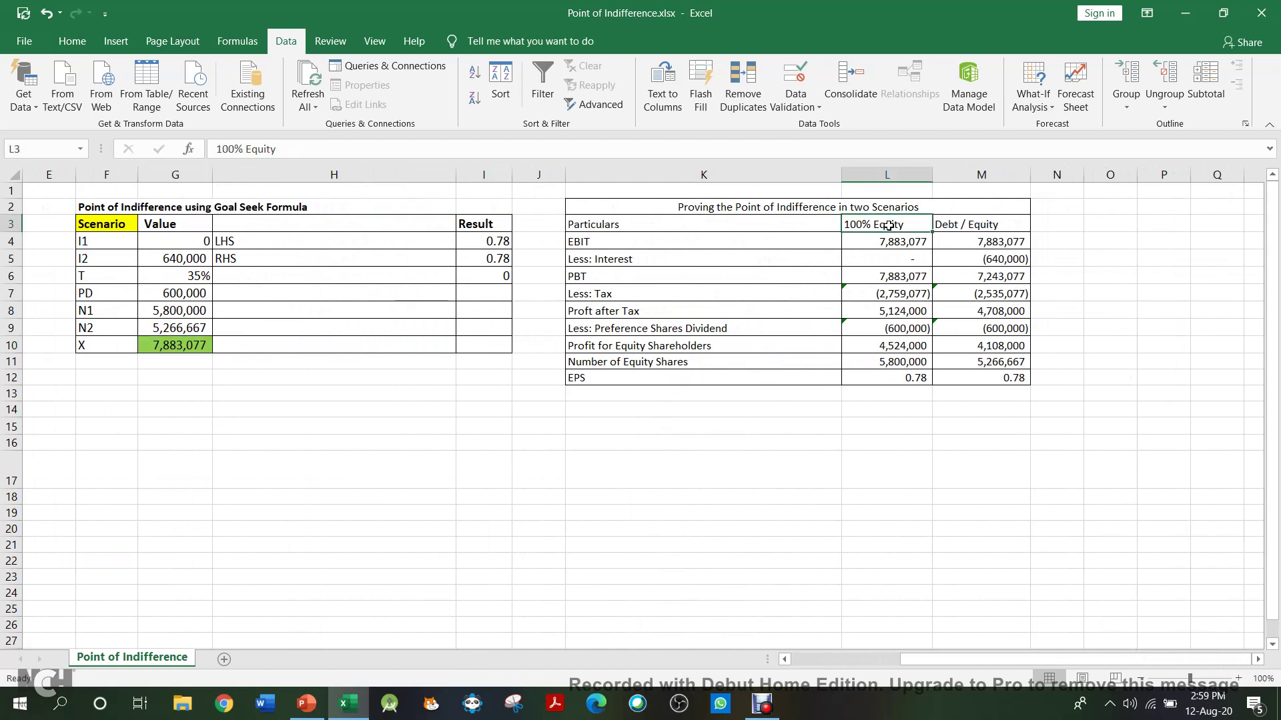
pyautogui.click(992, 225)
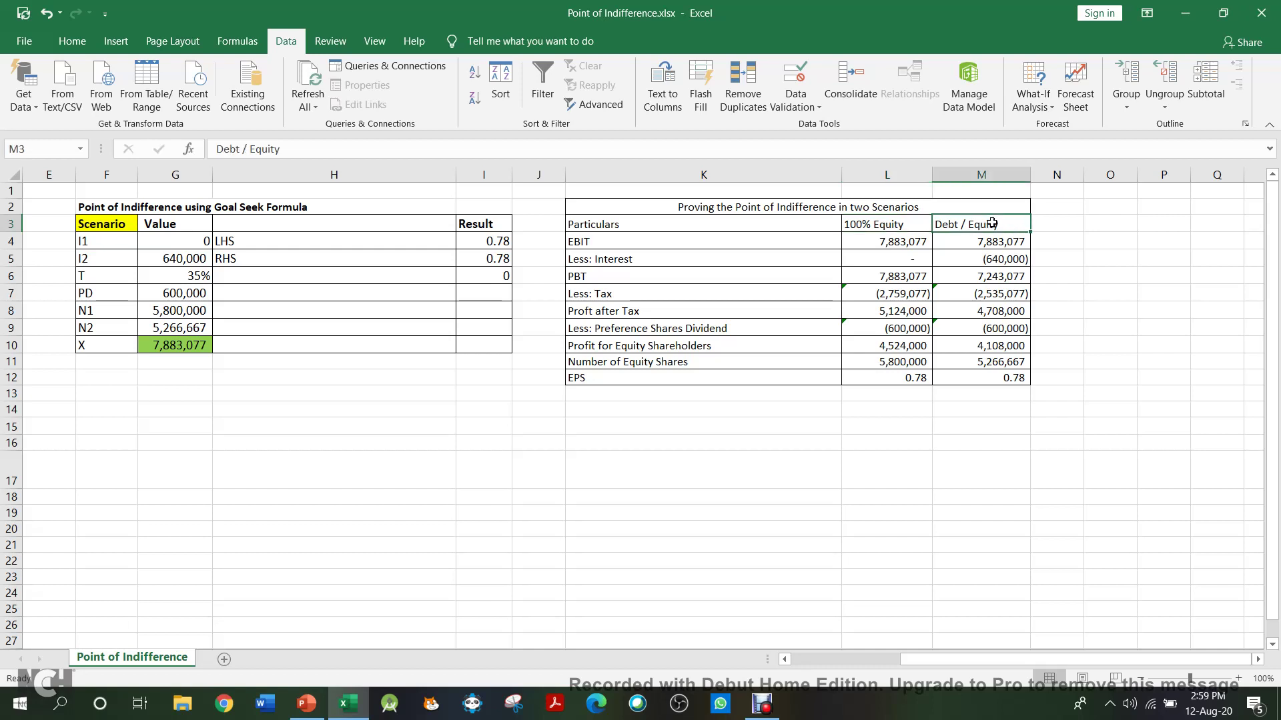
pyautogui.click(867, 242)
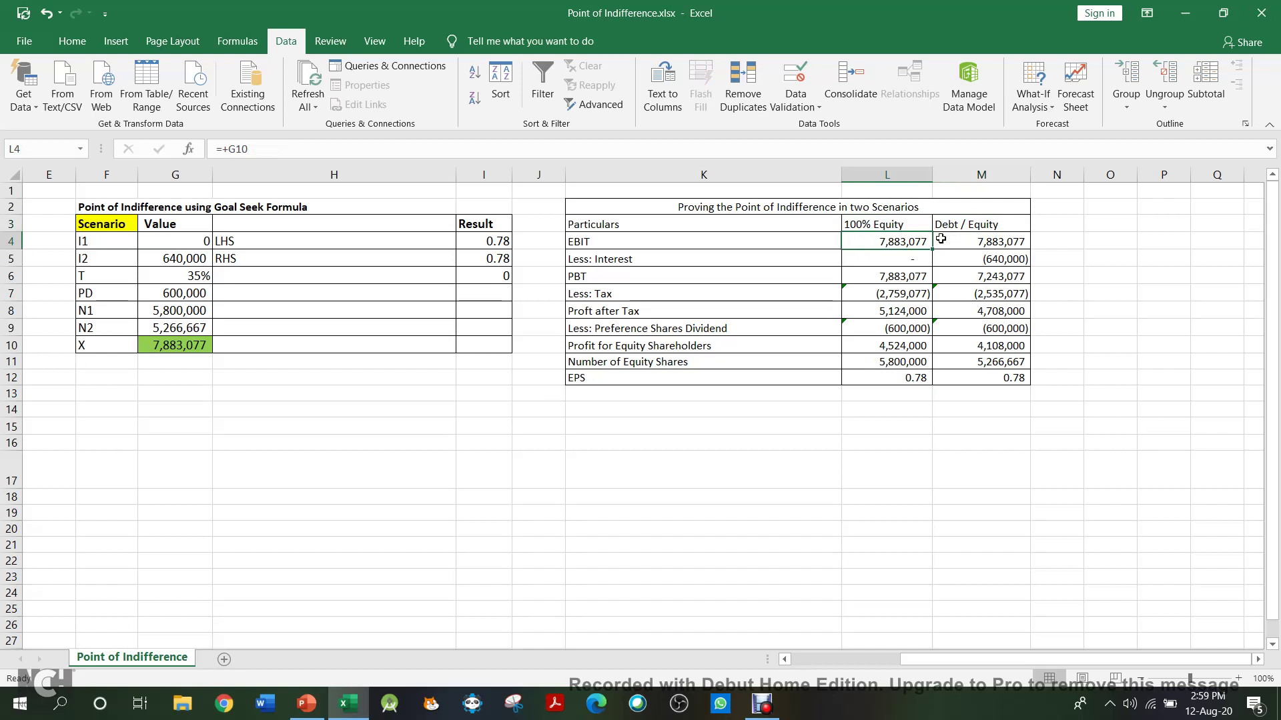
pyautogui.click(979, 263)
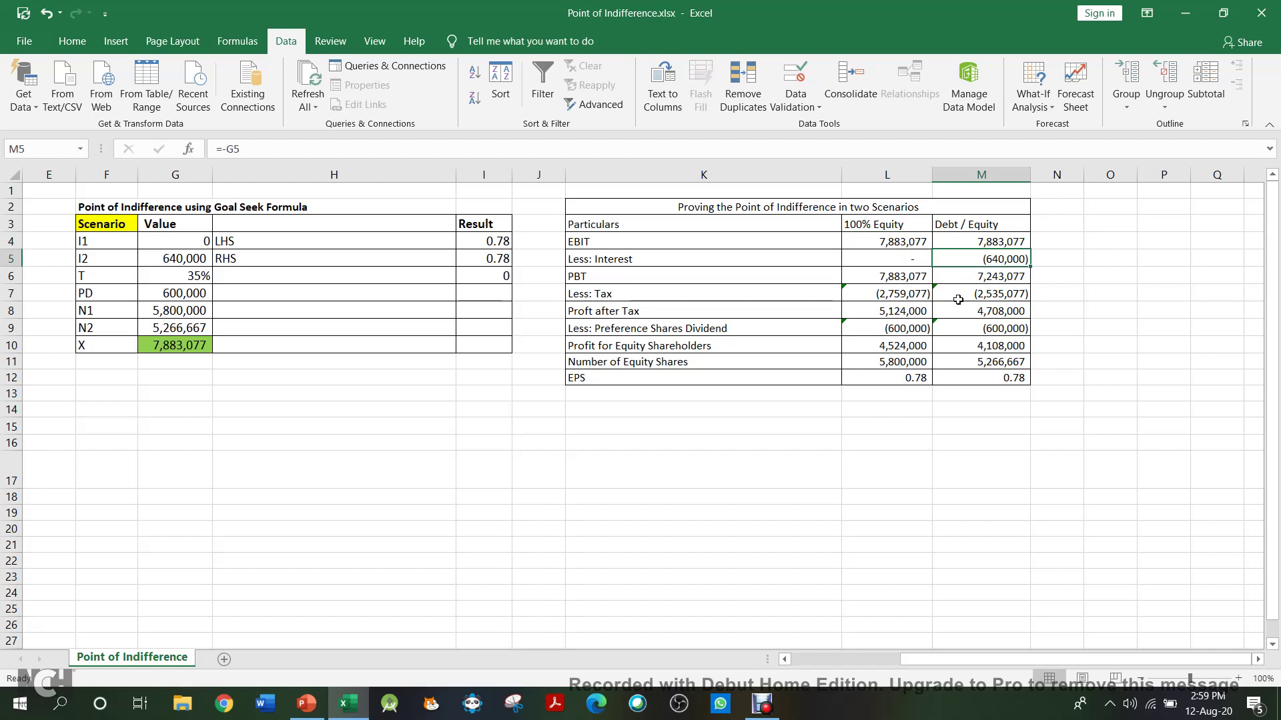
# Examine the PBT, tax, profit after tax and preference dividend formulas in rows 6 to 9 of the proof table
pyautogui.press('Down')
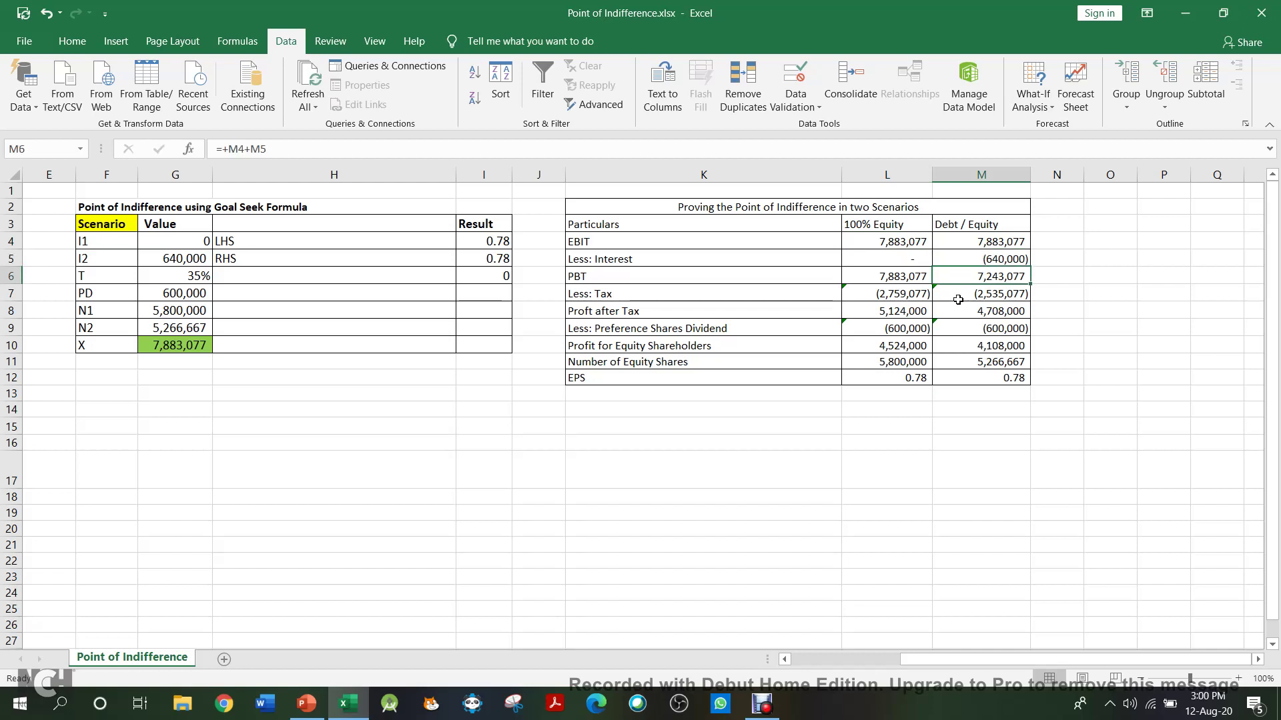
pyautogui.click(958, 299)
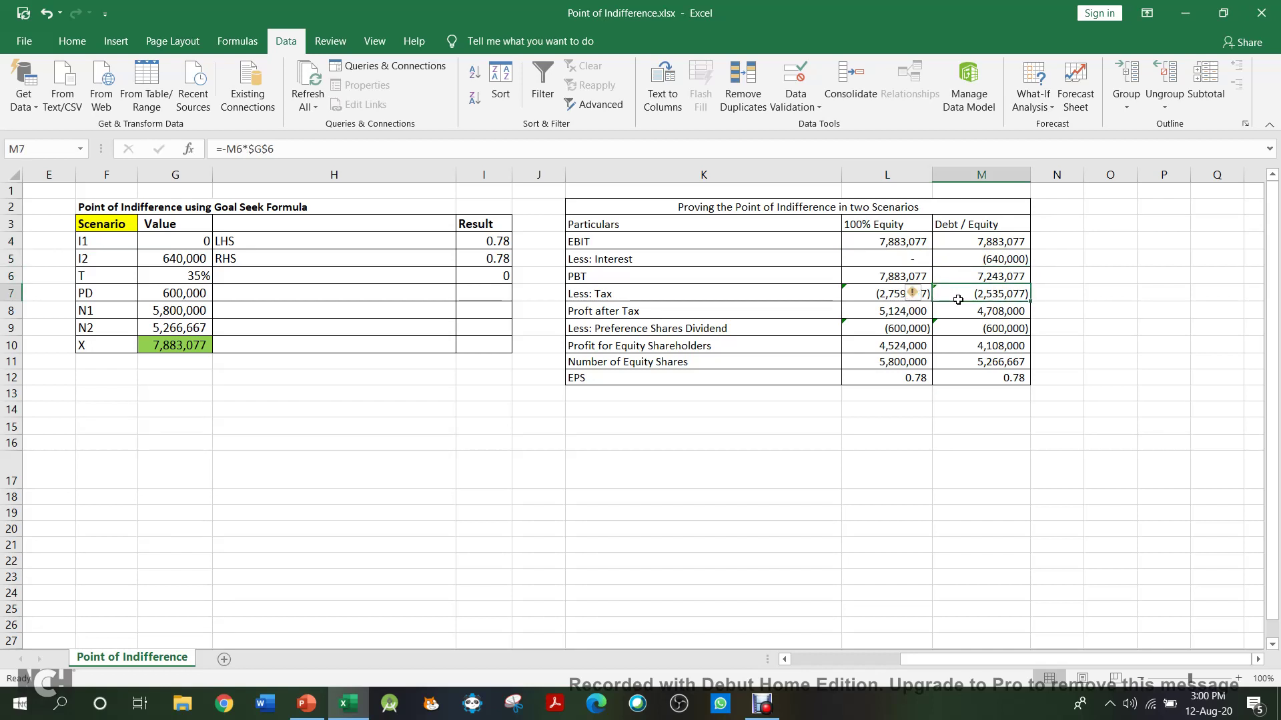
pyautogui.press('Down')
pyautogui.press('Left')
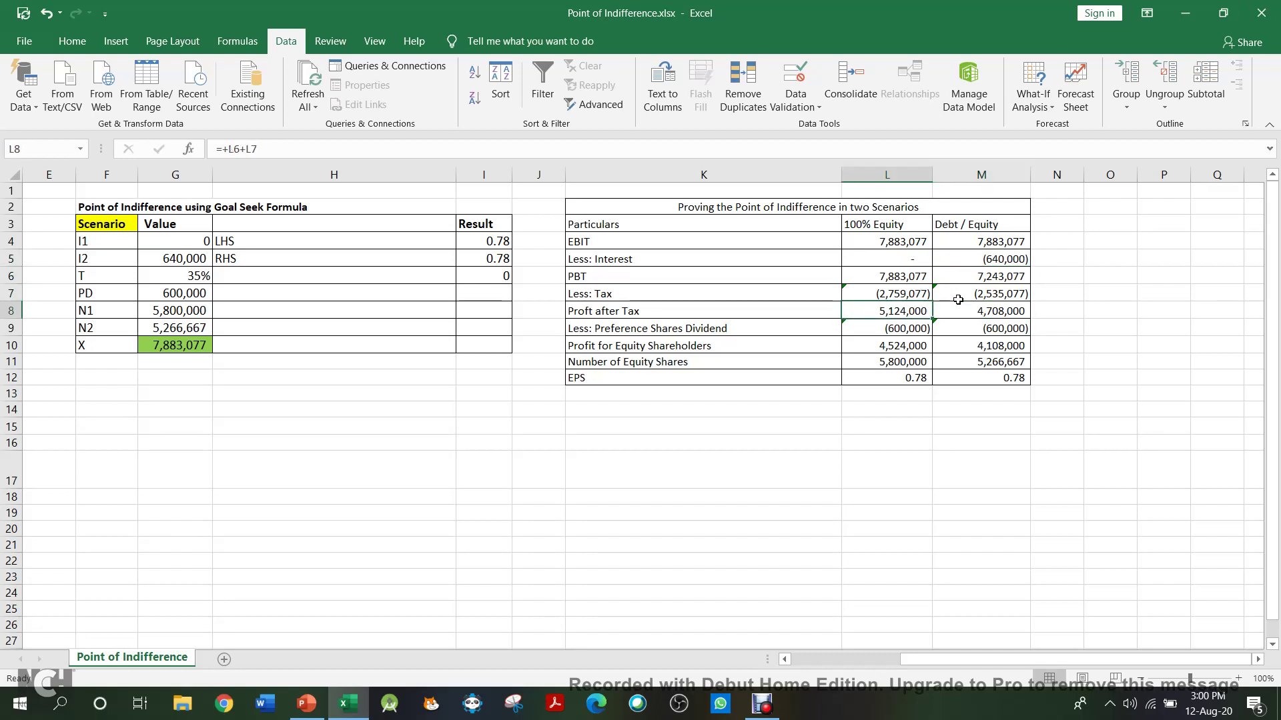
pyautogui.press('Up')
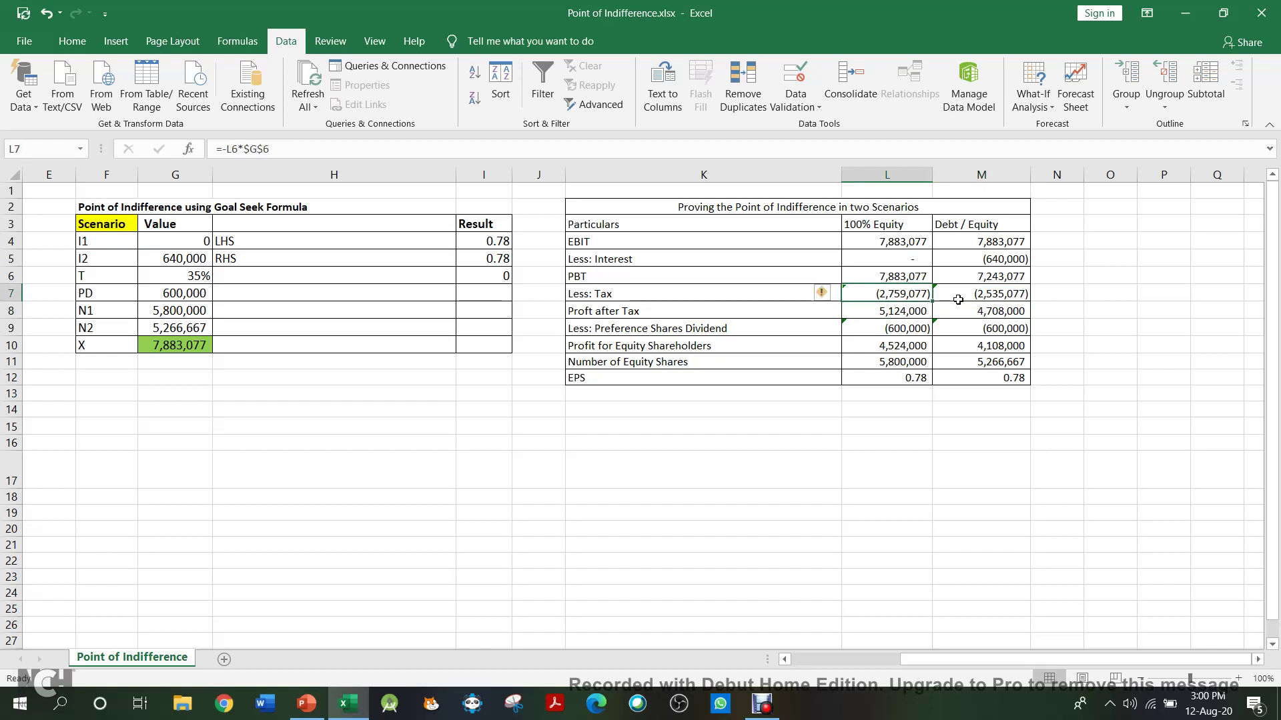
pyautogui.press('Down')
pyautogui.press('Down')
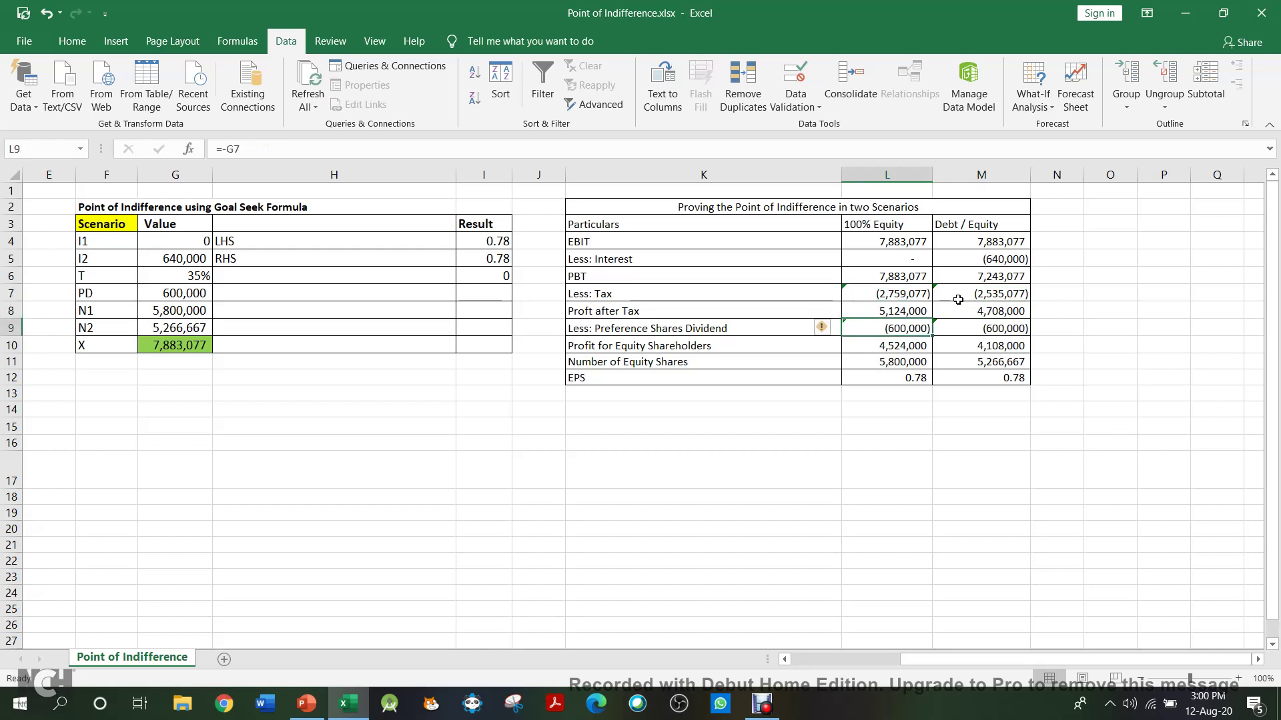
pyautogui.press('Right')
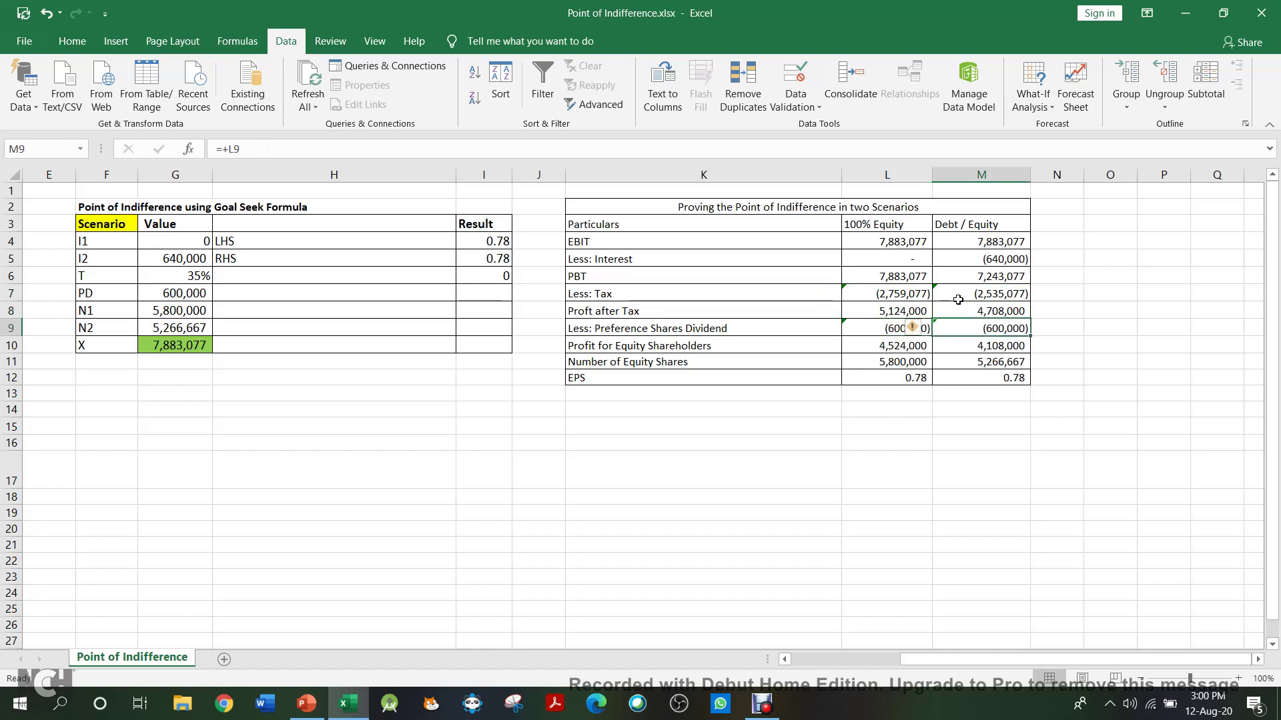
# Compare profit for equity shareholders, number of equity shares and EPS between both plans, and check them against the X value in G10
pyautogui.press('Down')
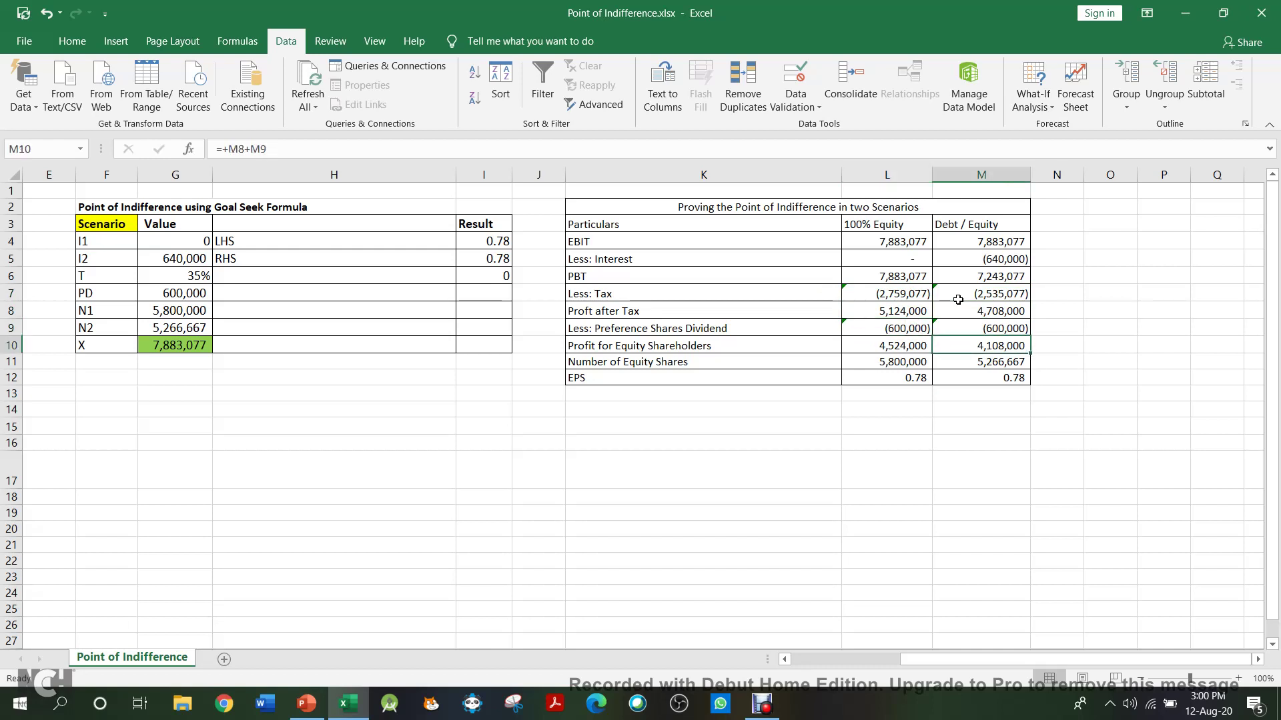
pyautogui.press('Left')
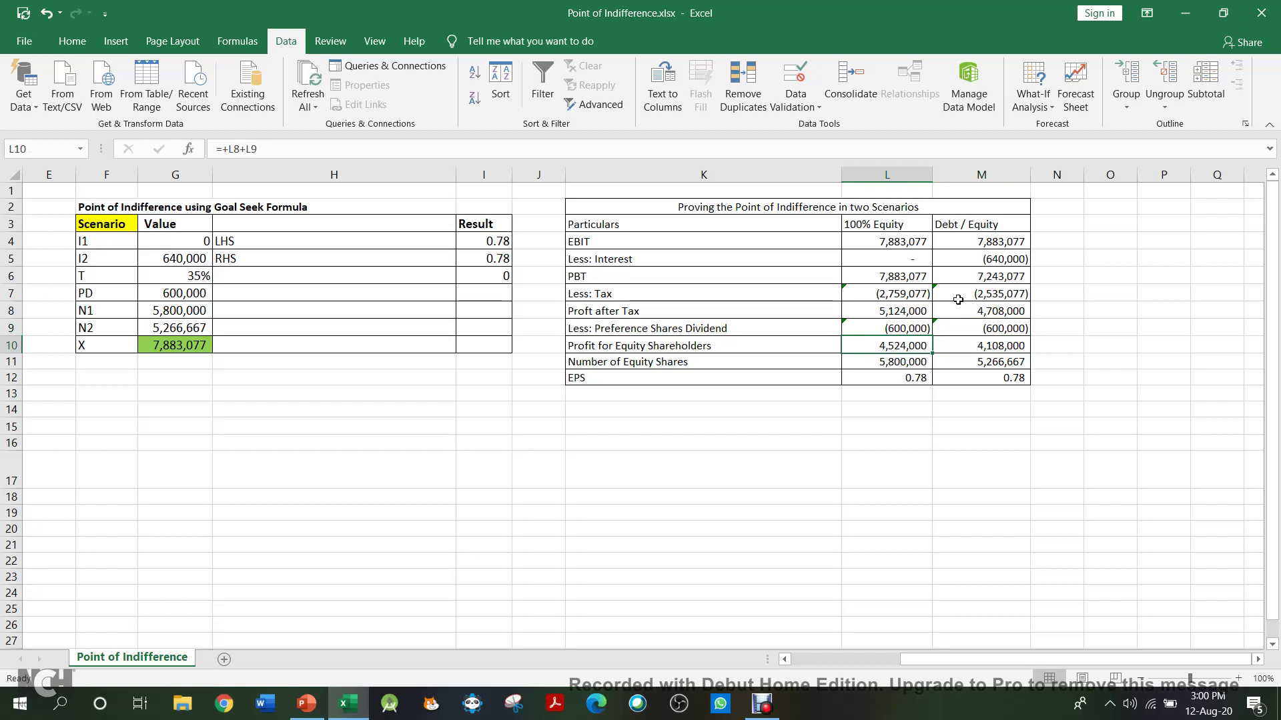
pyautogui.press('Down')
pyautogui.press('Down')
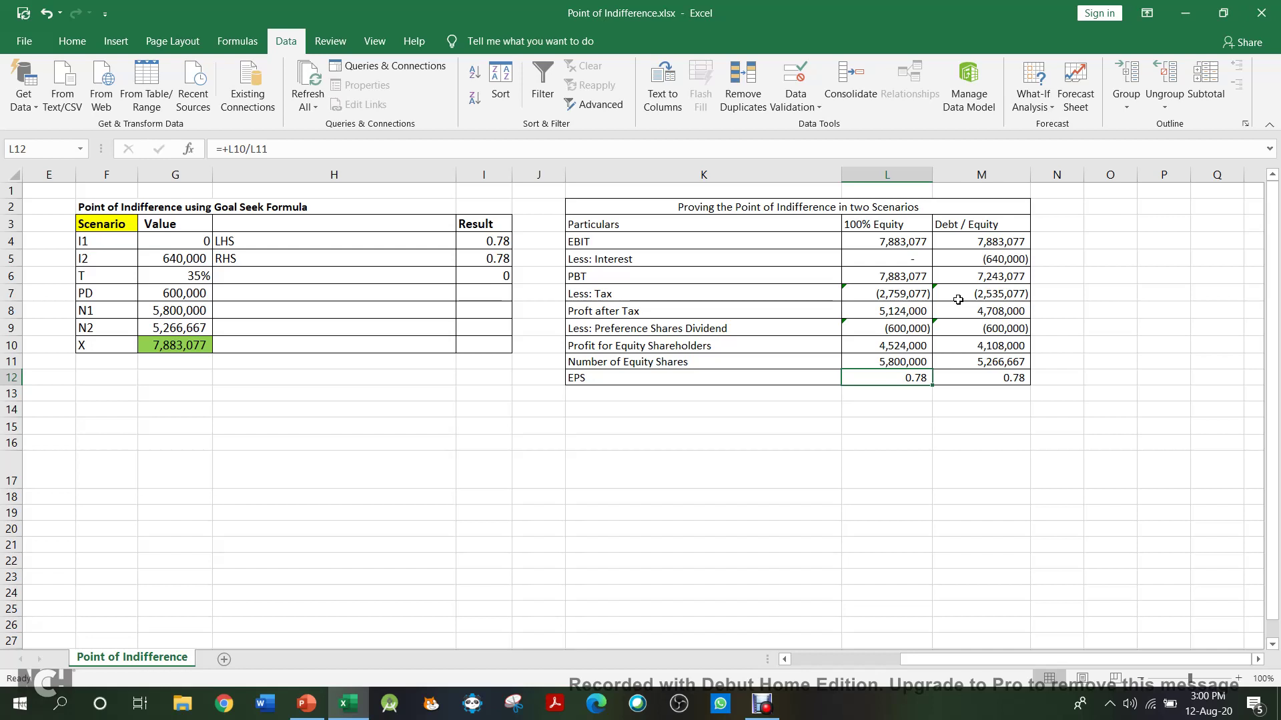
pyautogui.press('Right')
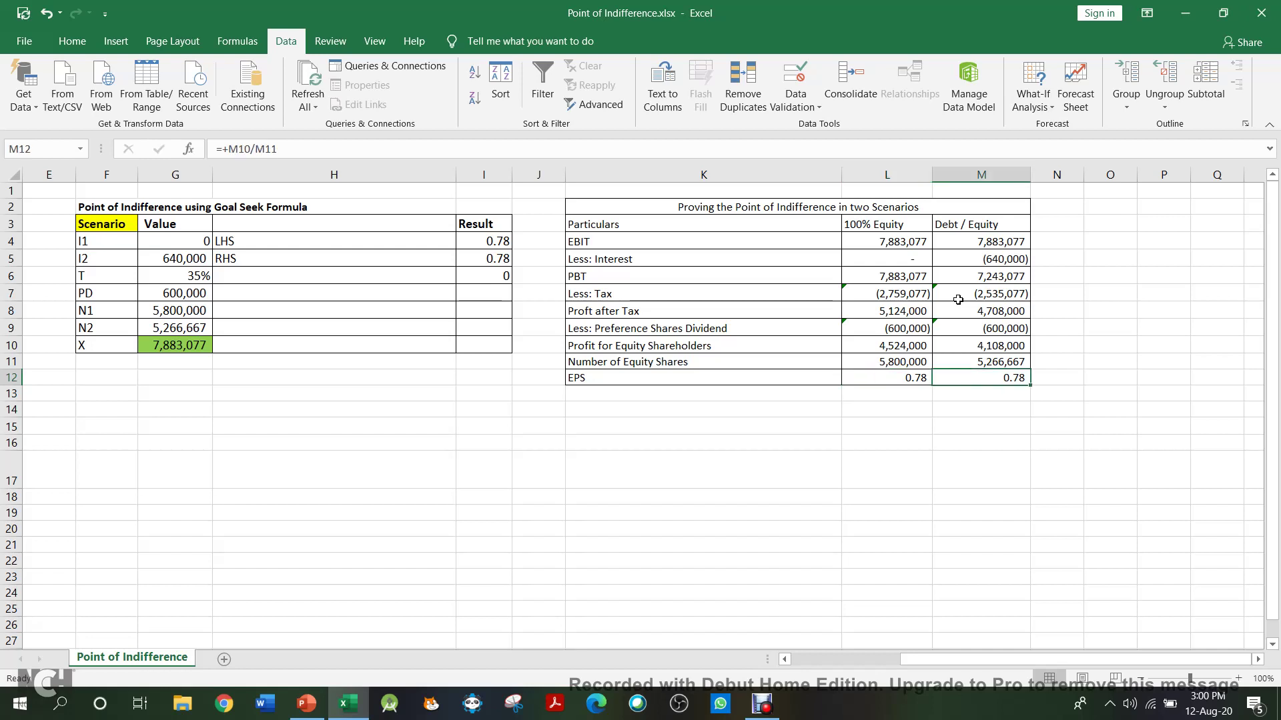
pyautogui.press('Left')
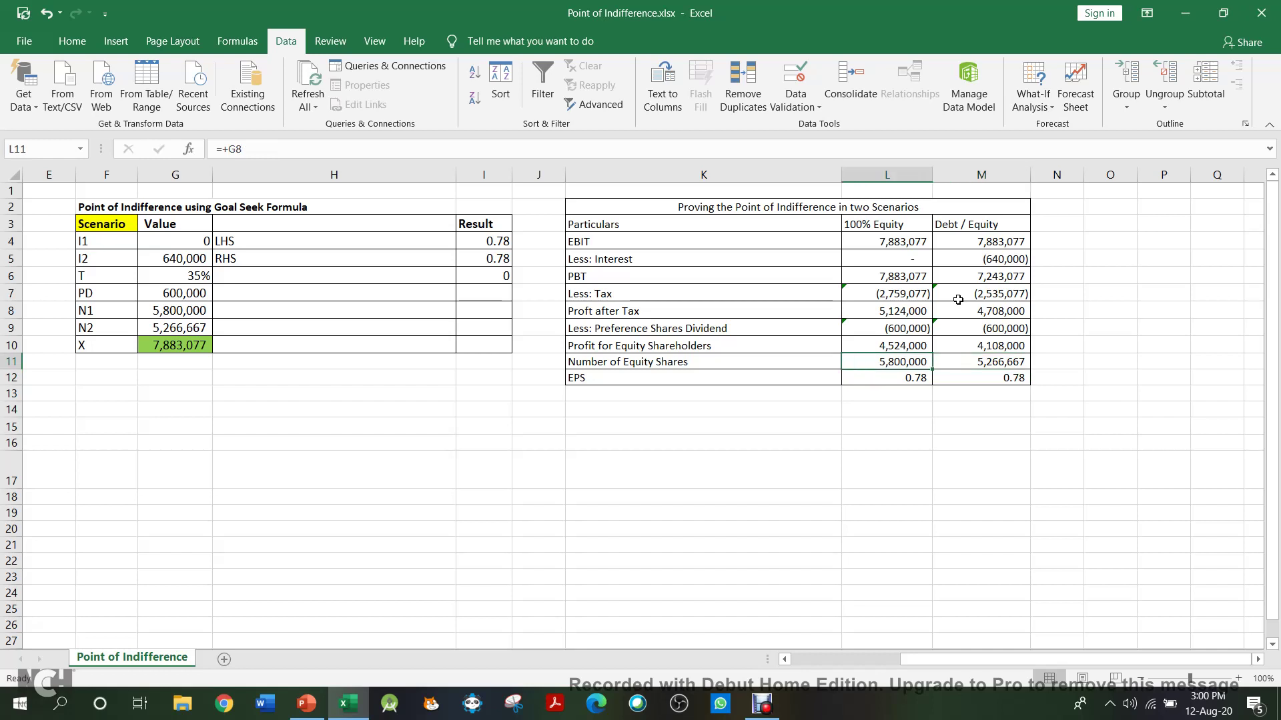
pyautogui.press('Right')
pyautogui.press('Left')
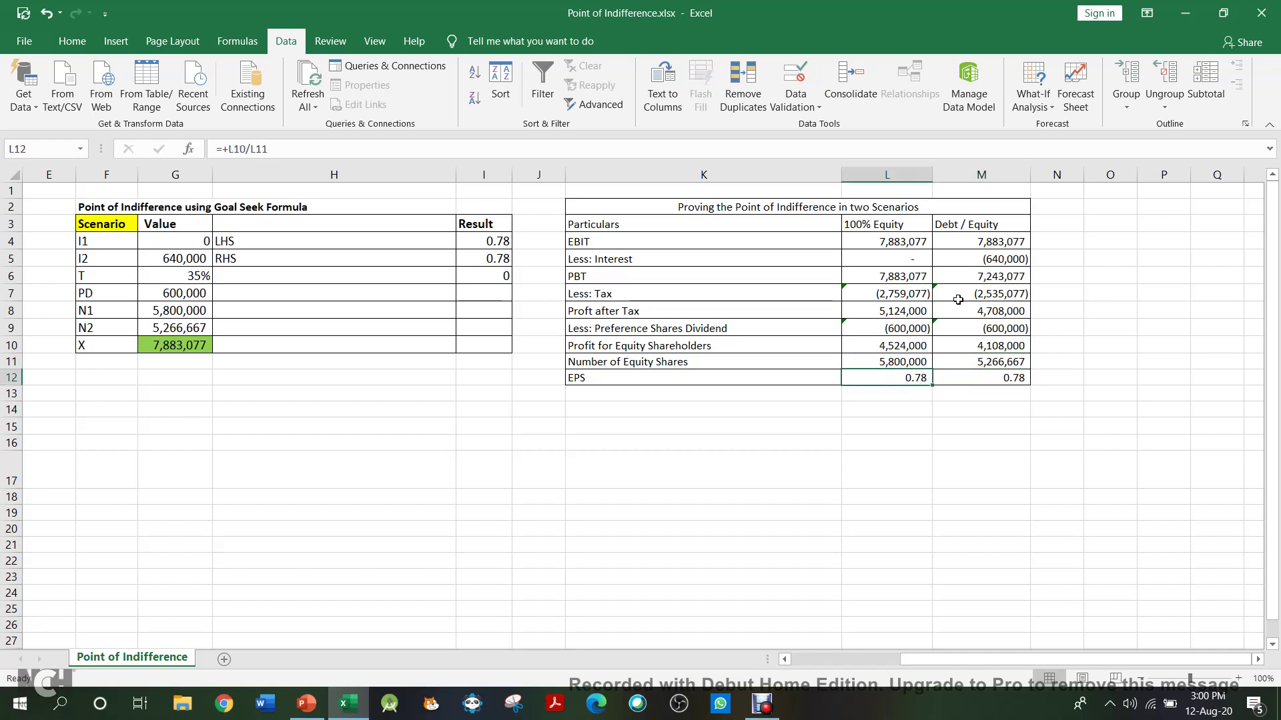
pyautogui.click(199, 345)
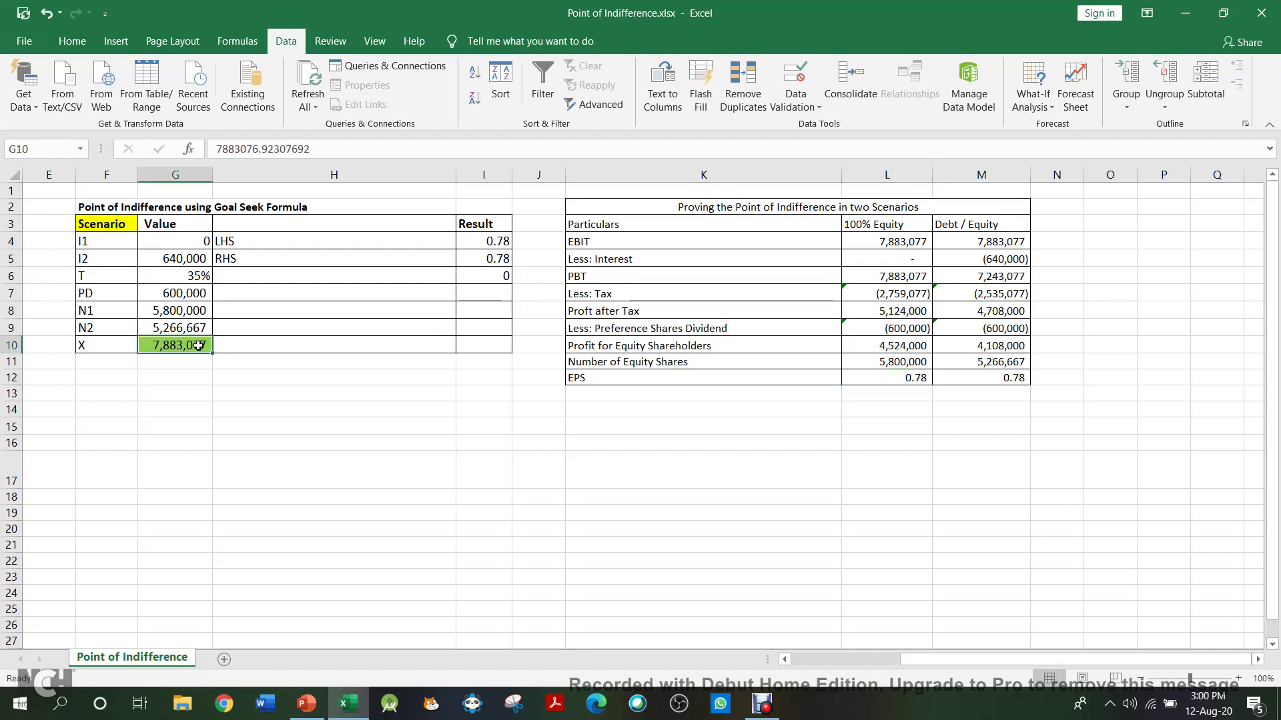